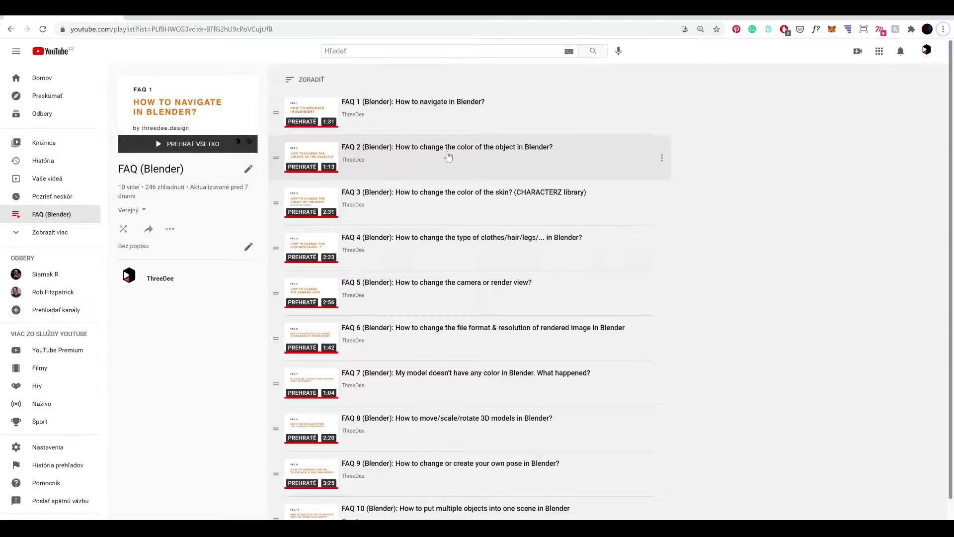
Step: Look through the videos in the FAQ (Blender) playlist on YouTube
{"action": "scroll", "coordinate": [498, 154], "scroll_direction": "down", "scroll_amount": 1}
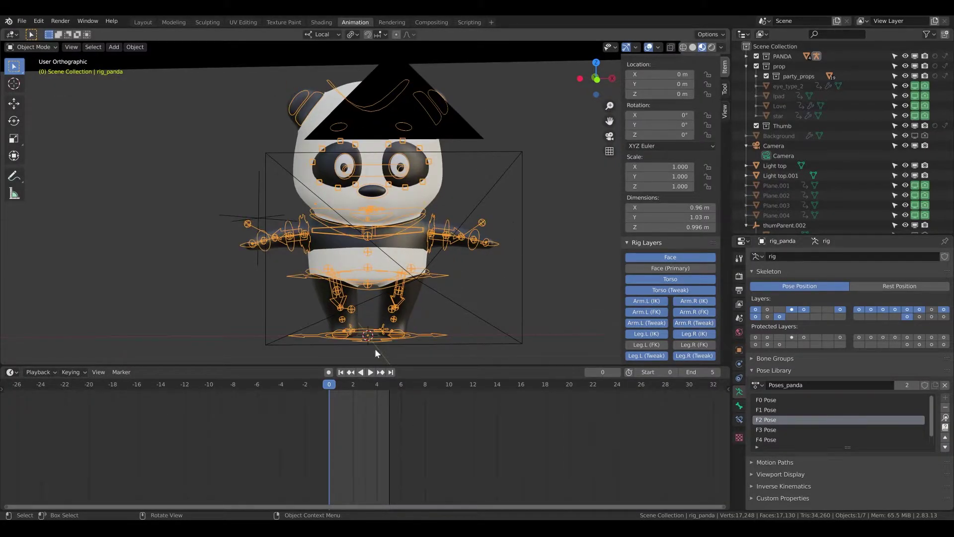
Step: In Blender, preview the panda's poses along the timeline and stop at frame 1
{"action": "key", "text": "space"}
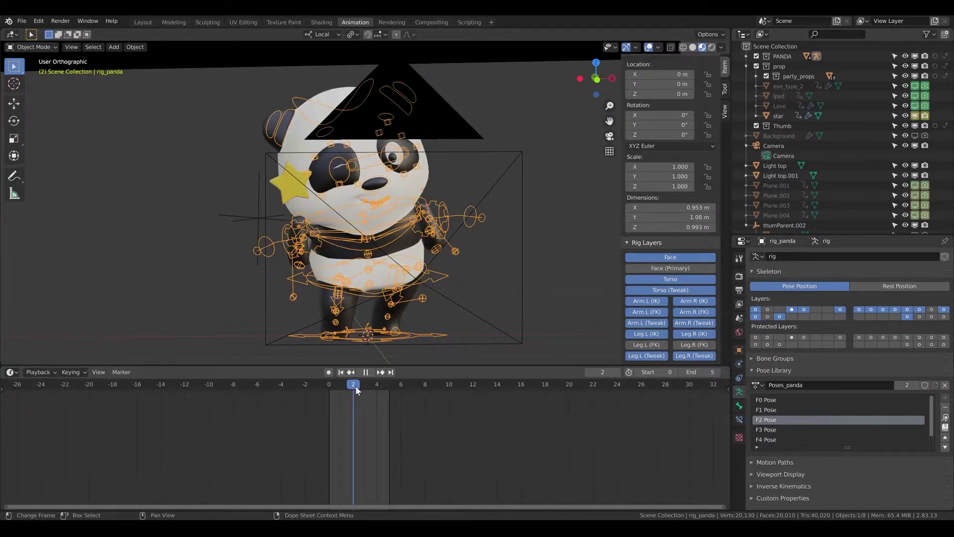
{"action": "mouse_move", "coordinate": [370, 387]}
{"action": "left_mouse_down"}
{"action": "mouse_move", "coordinate": [387, 387]}
{"action": "mouse_move", "coordinate": [378, 386]}
{"action": "left_mouse_up"}
{"action": "key", "text": "space"}
Step: Assign Poses_panda as the rig's pose library
{"action": "left_click", "coordinate": [757, 385]}
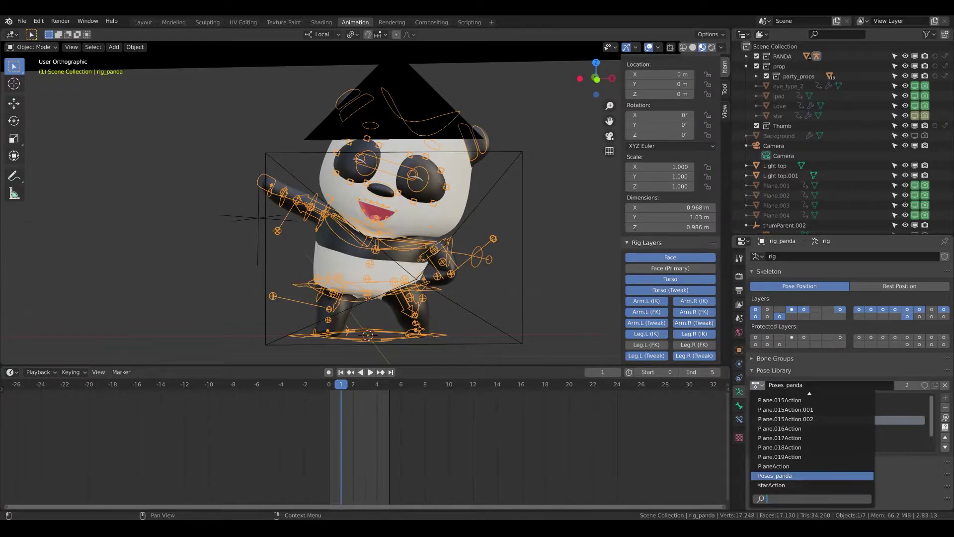
{"action": "key", "text": "Down"}
{"action": "type", "text": "poses"}
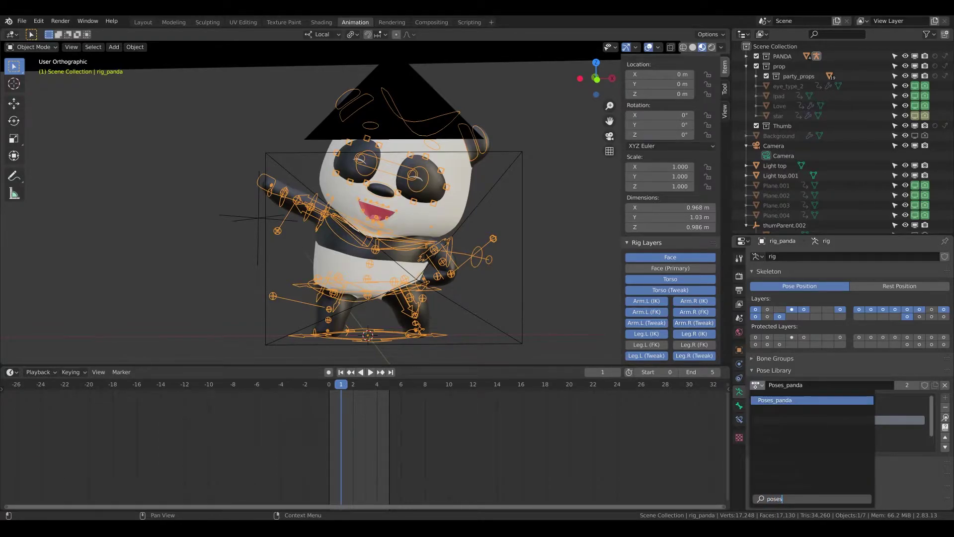
{"action": "key", "text": "Return"}
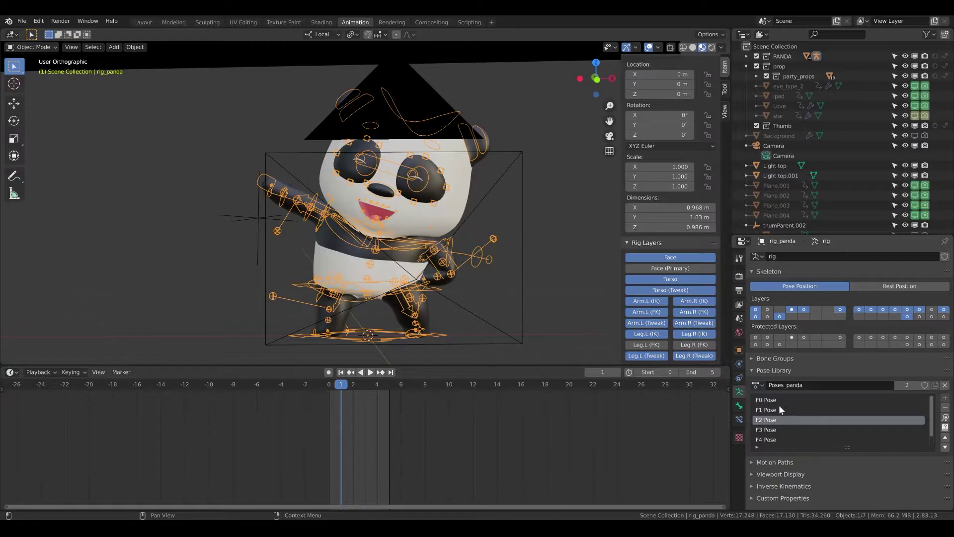
Step: Look through the poses stored in the Poses_panda library, such as F0 Pose and F3 Pose
{"action": "left_click", "coordinate": [777, 410]}
{"action": "left_click", "coordinate": [779, 400]}
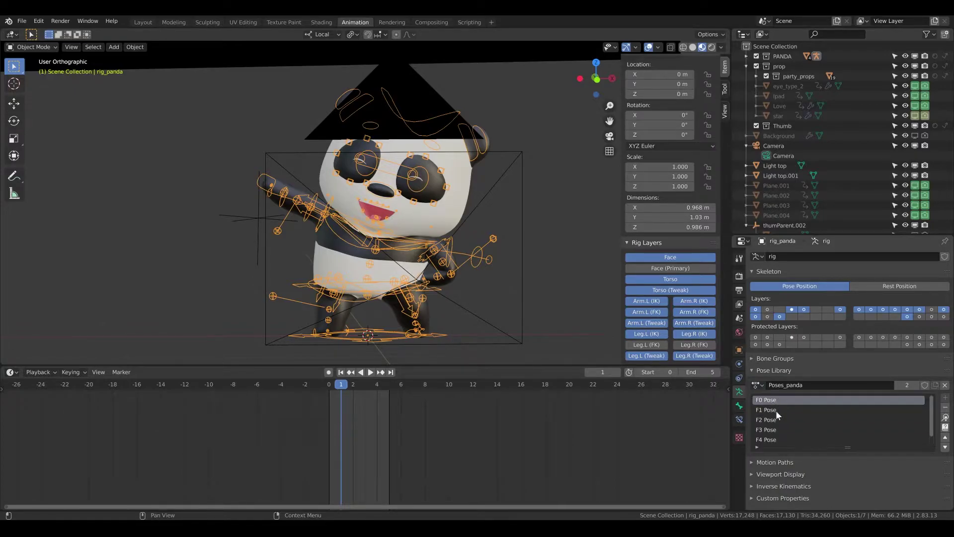
{"action": "scroll", "coordinate": [777, 412], "scroll_direction": "down", "scroll_amount": 1}
{"action": "scroll", "coordinate": [775, 438], "scroll_direction": "up", "scroll_amount": 1}
{"action": "scroll", "coordinate": [774, 402], "scroll_direction": "down", "scroll_amount": 1}
{"action": "scroll", "coordinate": [774, 435], "scroll_direction": "up", "scroll_amount": 1}
{"action": "left_click", "coordinate": [785, 429]}
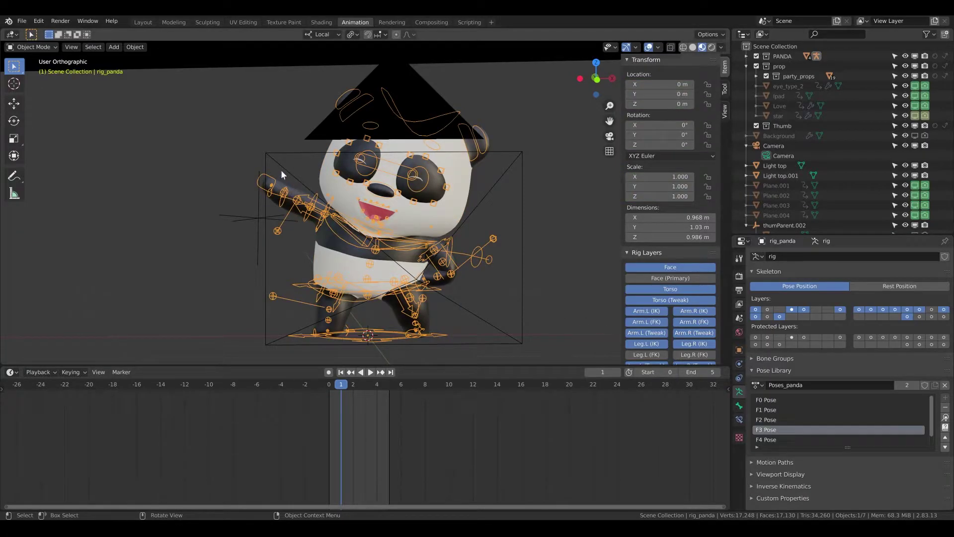
Step: Switch the panda rig to Pose Mode and select all of its bones
{"action": "left_click", "coordinate": [33, 47]}
{"action": "left_click", "coordinate": [44, 81]}
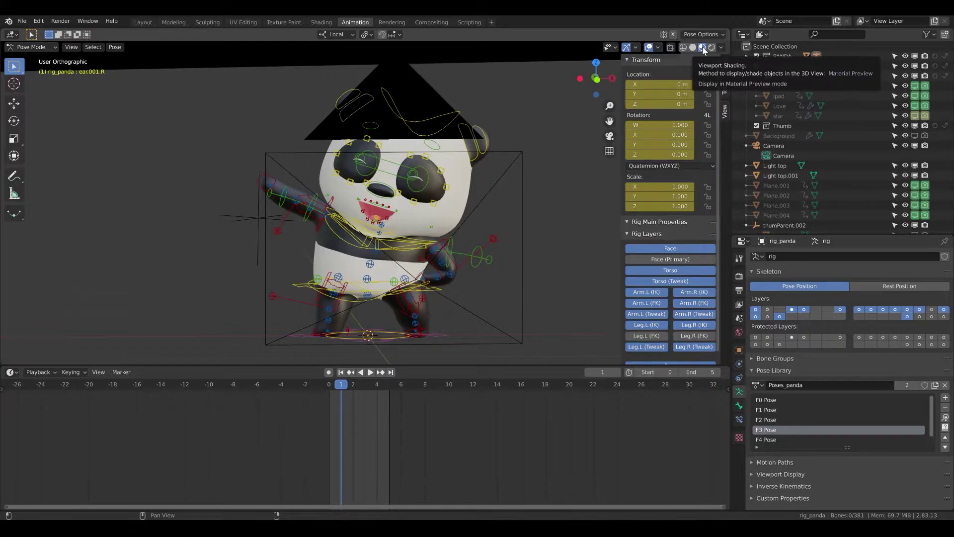
{"action": "left_click", "coordinate": [425, 244]}
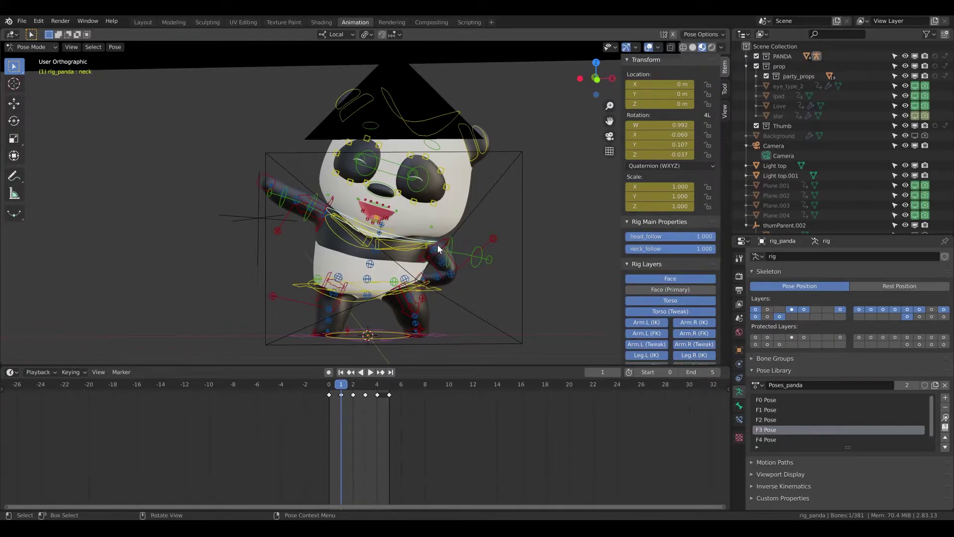
{"action": "key", "text": "a"}
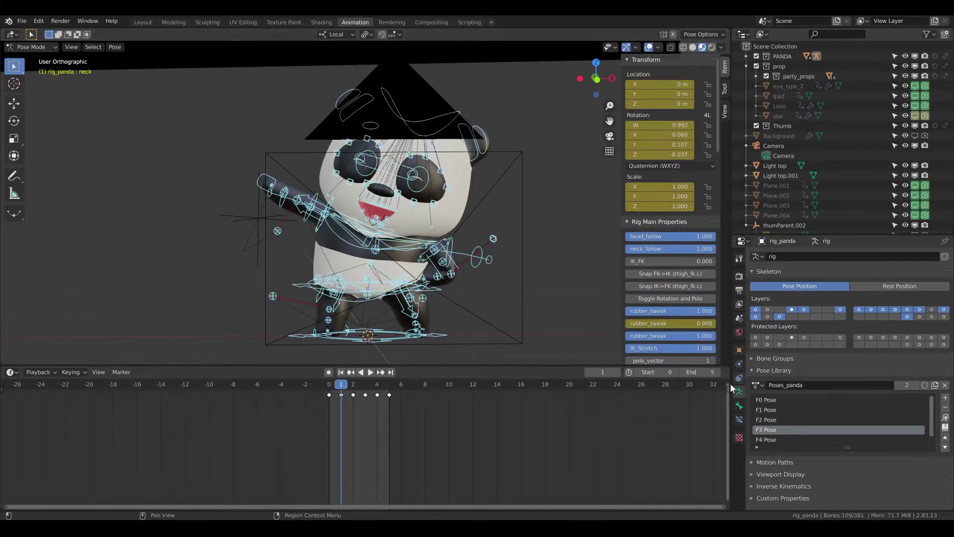
Step: Try the library's F2 Pose on all selected bones at frame 1, and undo it
{"action": "left_click", "coordinate": [778, 421]}
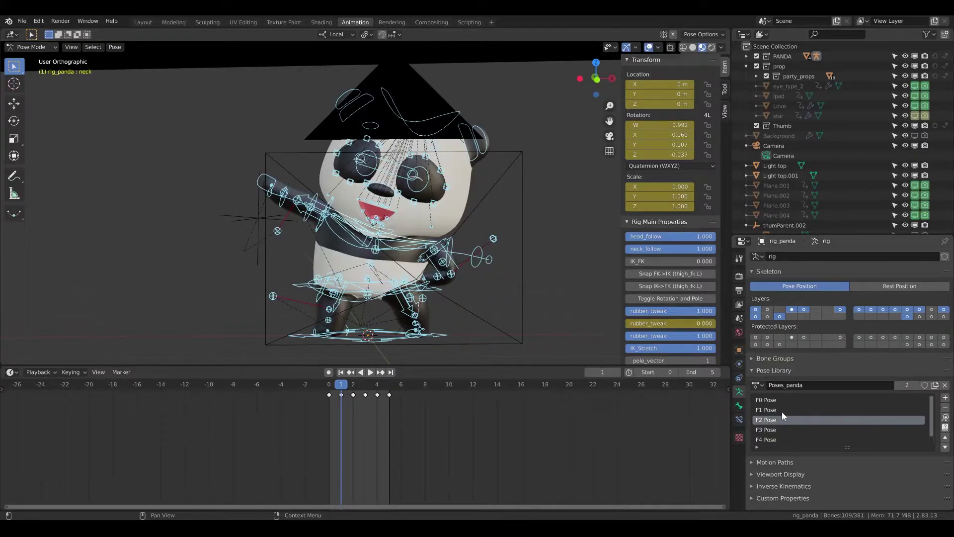
{"action": "left_click", "coordinate": [945, 417]}
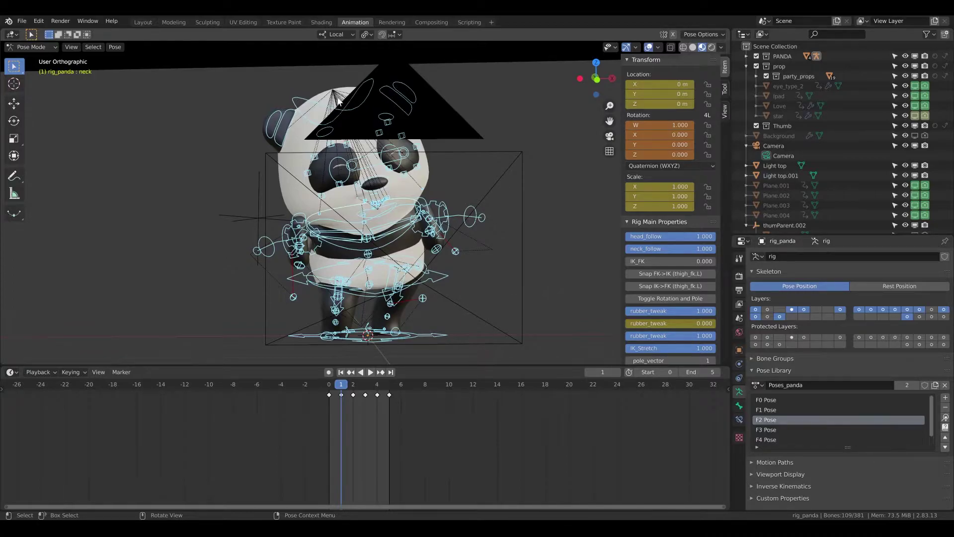
{"action": "left_click", "coordinate": [60, 21]}
{"action": "key", "text": "ctrl+z"}
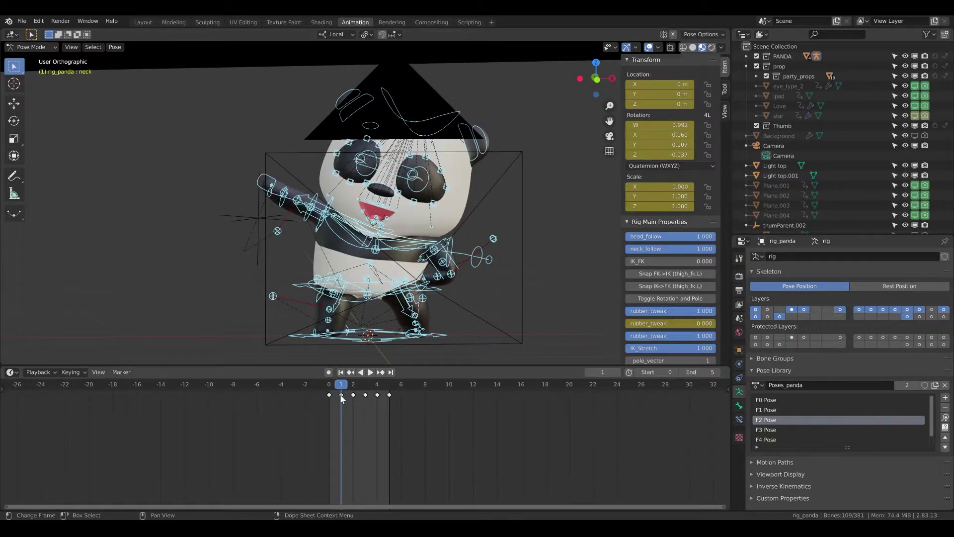
Step: Deselect all bones and select only the hand_ik.R control on the panda's raised arm
{"action": "left_click", "coordinate": [329, 373]}
{"action": "scroll", "coordinate": [302, 189], "scroll_direction": "up", "scroll_amount": 2}
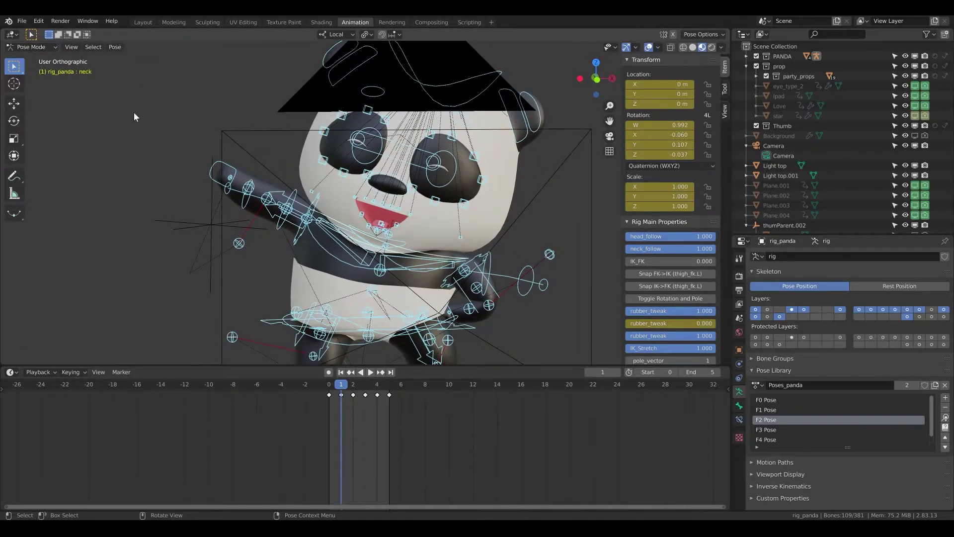
{"action": "left_click", "coordinate": [224, 162]}
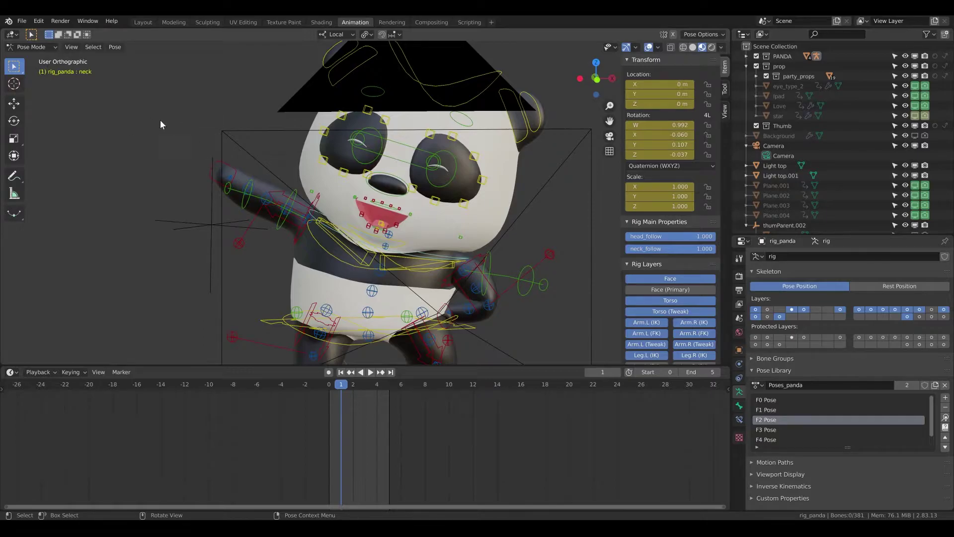
{"action": "left_click", "coordinate": [224, 165]}
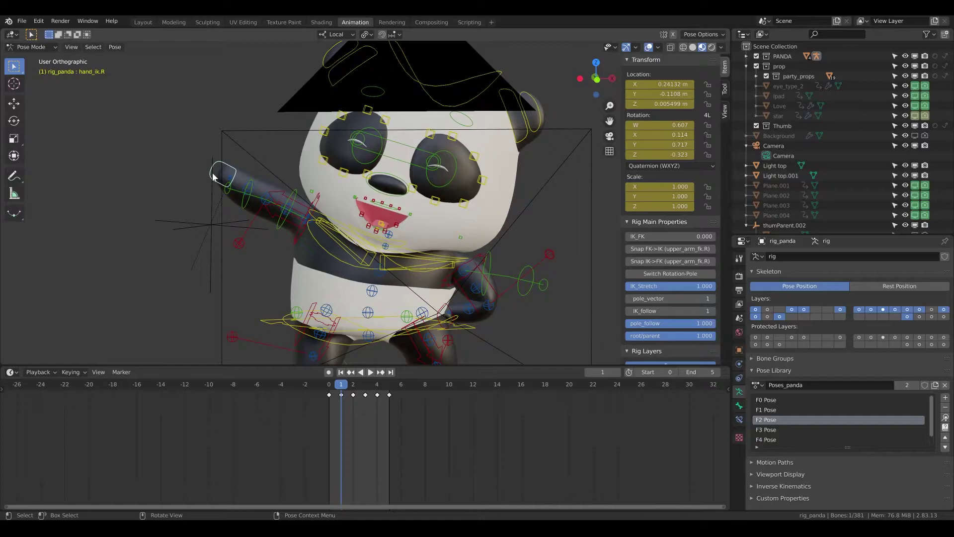
Step: Try lowering the panda's raised right hand at frame 1 without automatic keyframing
{"action": "key", "text": "g"}
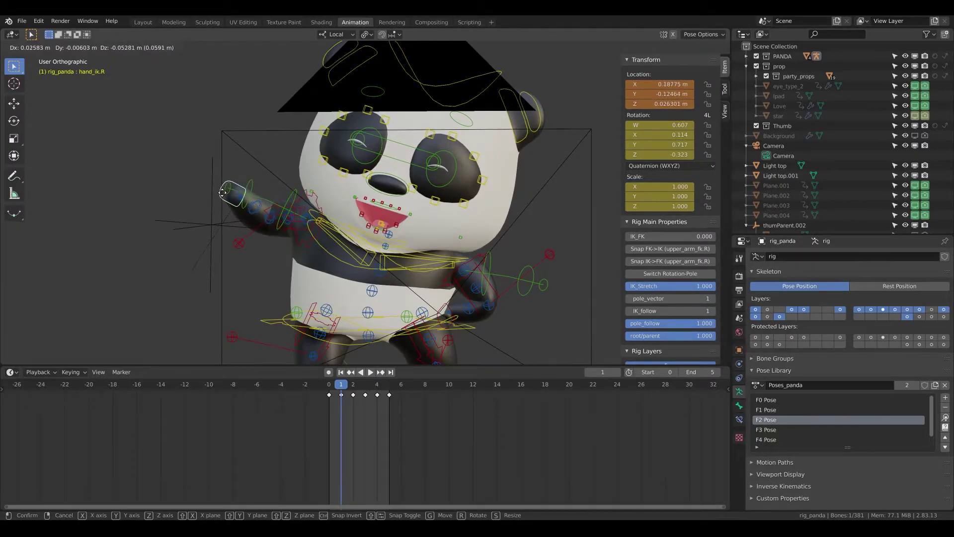
{"action": "left_click", "coordinate": [223, 193]}
{"action": "key", "text": "g"}
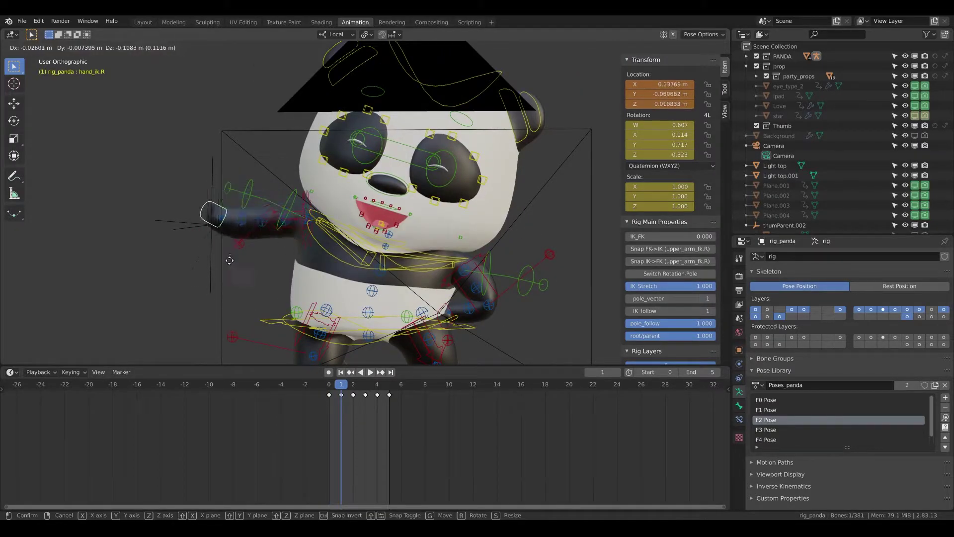
{"action": "left_click", "coordinate": [231, 290]}
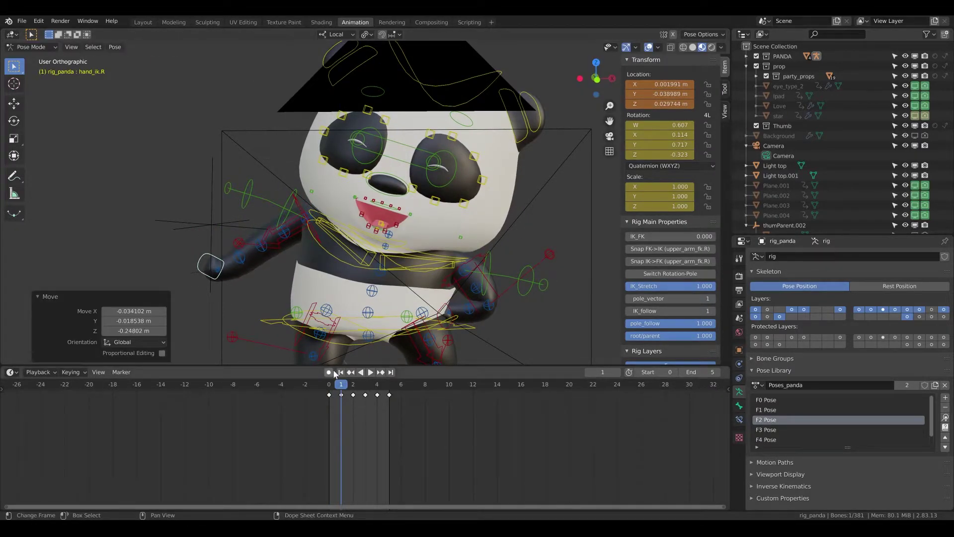
{"action": "key", "text": "space"}
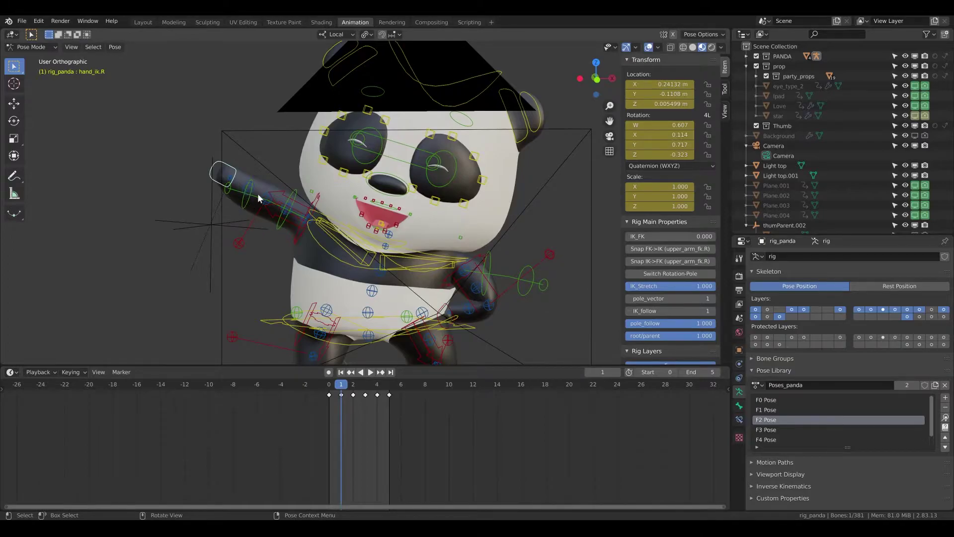
Step: Turn on Auto Keying and lower the panda's raised right hand at frame 1
{"action": "key", "text": "g"}
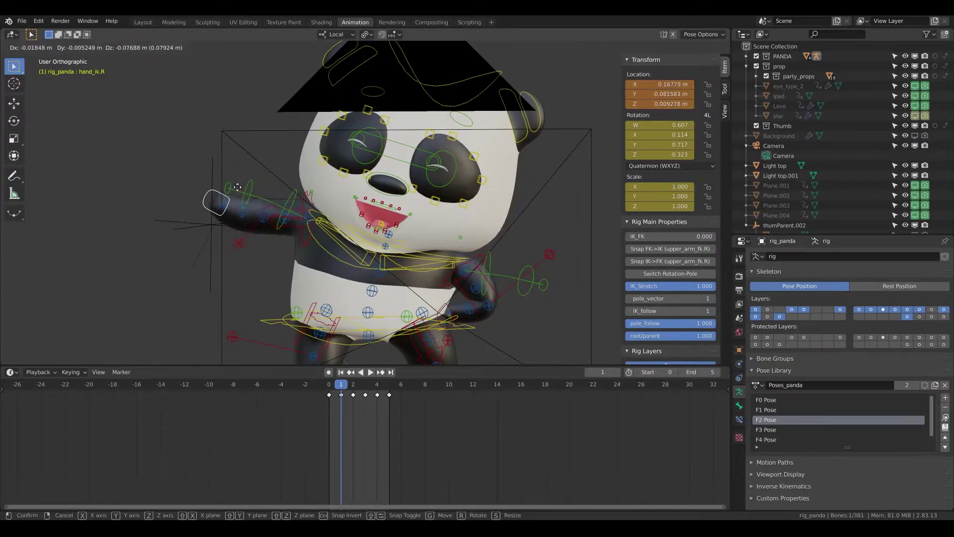
{"action": "left_click", "coordinate": [240, 172]}
{"action": "left_click", "coordinate": [328, 372]}
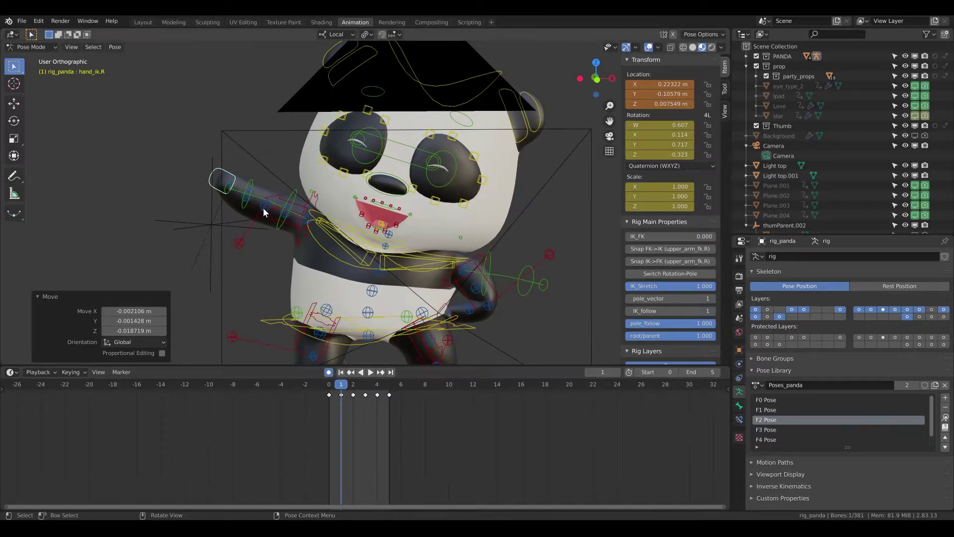
{"action": "key", "text": "g"}
{"action": "left_click", "coordinate": [256, 278]}
Step: Rotate the right hand control about -62° and move it down and in toward the panda's body
{"action": "key", "text": "r"}
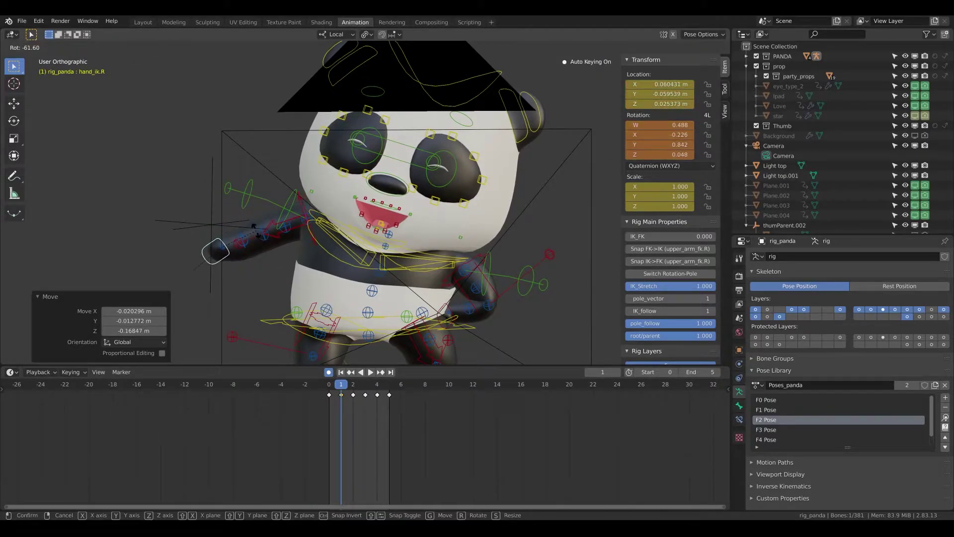
{"action": "left_click", "coordinate": [258, 232]}
{"action": "key", "text": "g"}
{"action": "left_click", "coordinate": [262, 245]}
{"action": "key", "text": "g"}
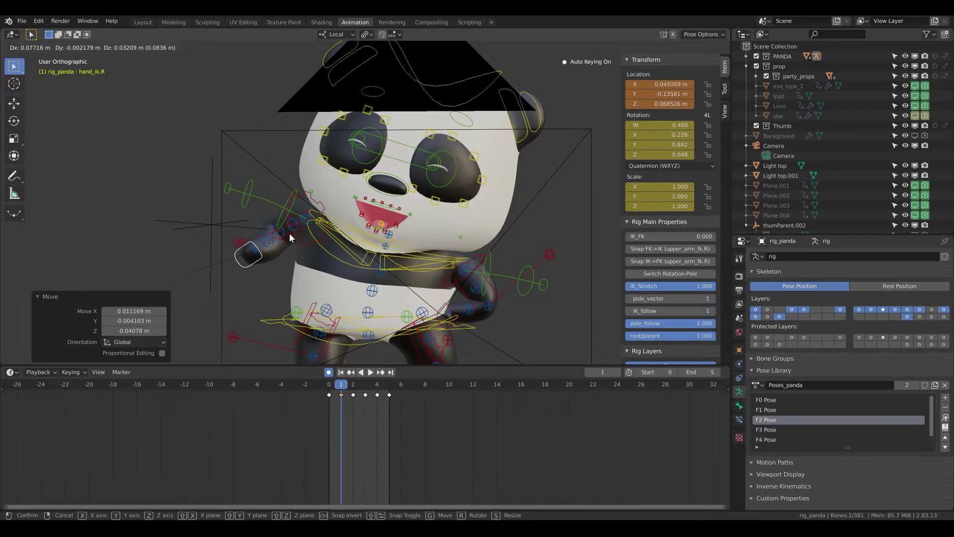
{"action": "left_click", "coordinate": [289, 233]}
Step: Rotate the right hand control around its local Z axis and move it forward, slightly in front of the body
{"action": "middle_click_drag", "start_coordinate": [289, 234], "coordinate": [350, 247]}
{"action": "key", "text": "r"}
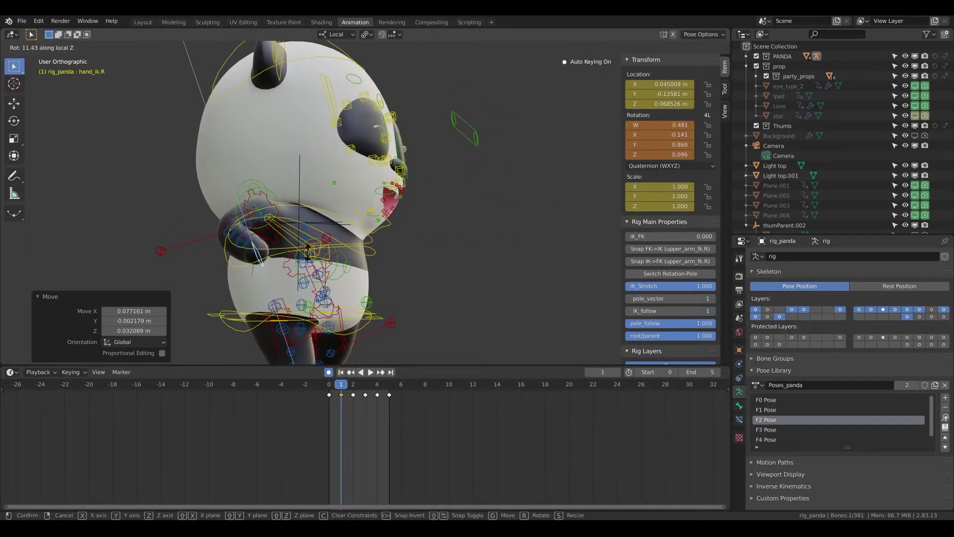
{"action": "left_click", "coordinate": [350, 237]}
{"action": "key", "text": "g"}
{"action": "left_click", "coordinate": [355, 233]}
{"action": "middle_click_drag", "start_coordinate": [356, 234], "coordinate": [258, 253]}
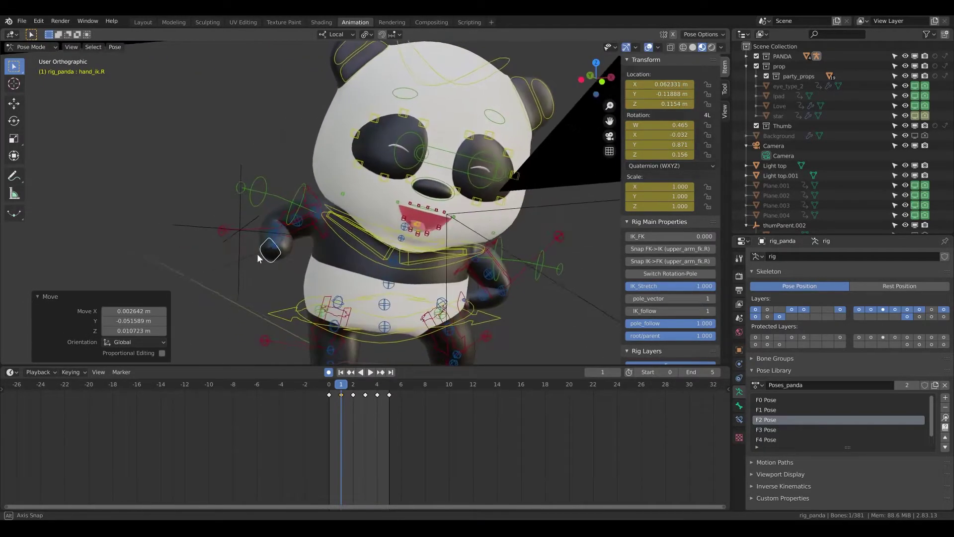
{"action": "key", "text": "g"}
{"action": "left_click", "coordinate": [257, 261]}
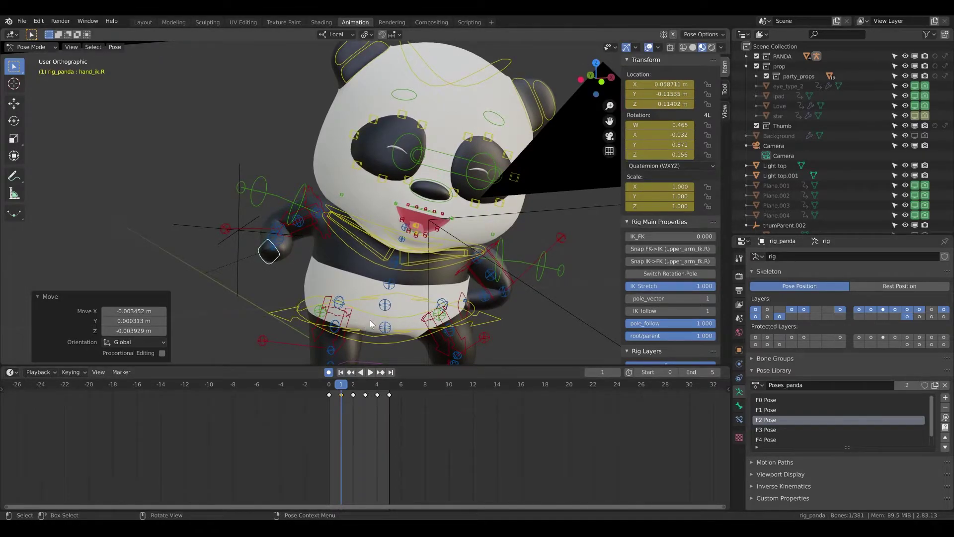
Step: Step between frame 1 and its neighbouring frames to check the keyed hand pose
{"action": "key", "text": "Left"}
{"action": "key", "text": "Right"}
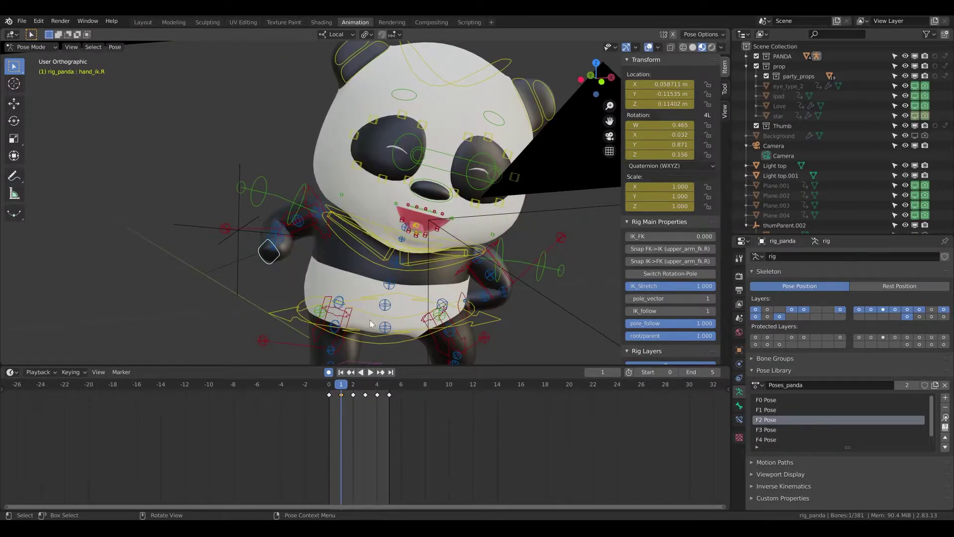
{"action": "key", "text": "Left"}
{"action": "key", "text": "Right"}
{"action": "key", "text": "Left"}
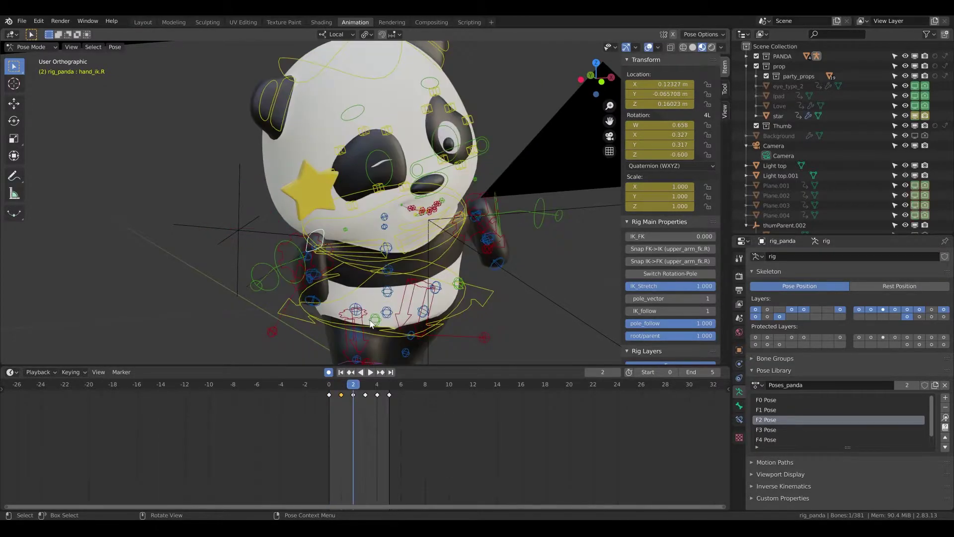
{"action": "key", "text": "Right"}
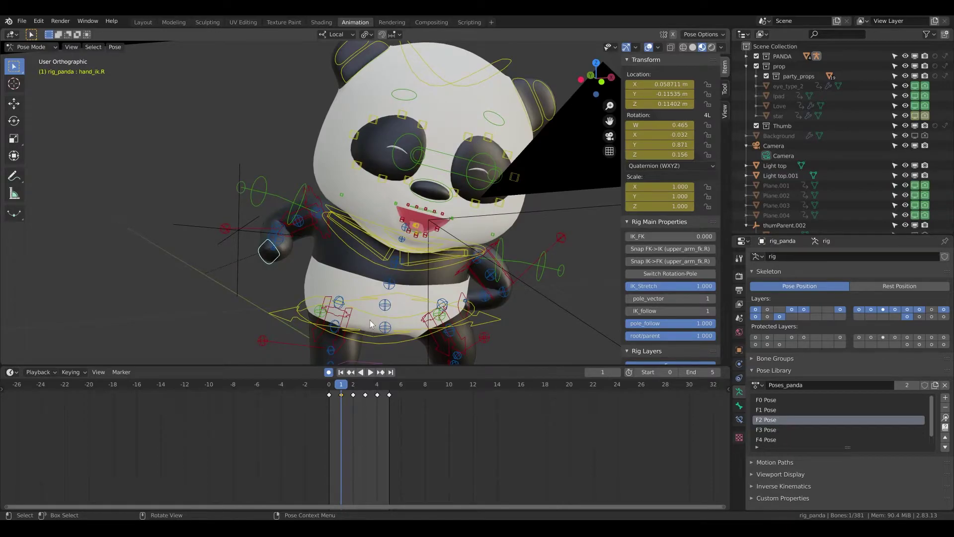
Step: Go back to frame 0 and select all of the panda rig's bone controls
{"action": "scroll", "coordinate": [370, 320], "scroll_direction": "down", "scroll_amount": 1}
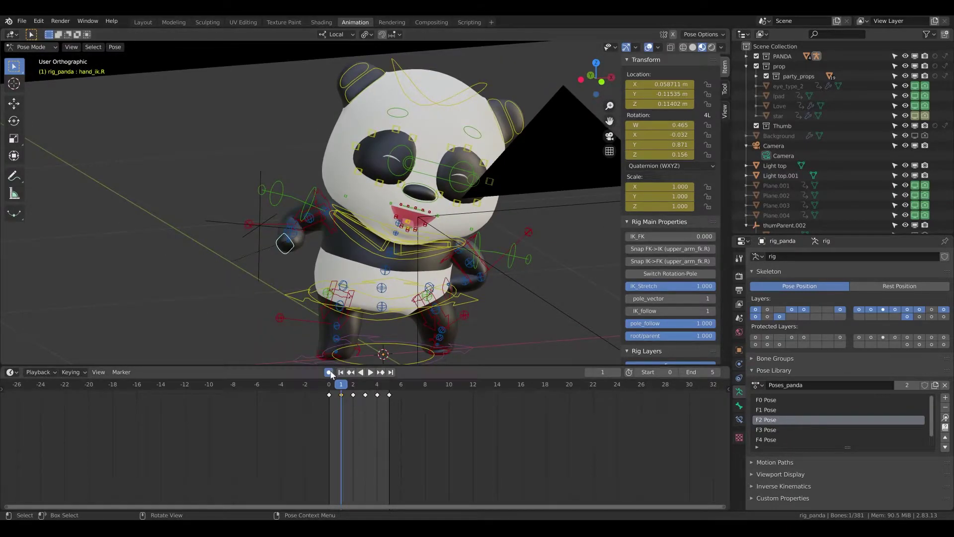
{"action": "key", "text": "Left"}
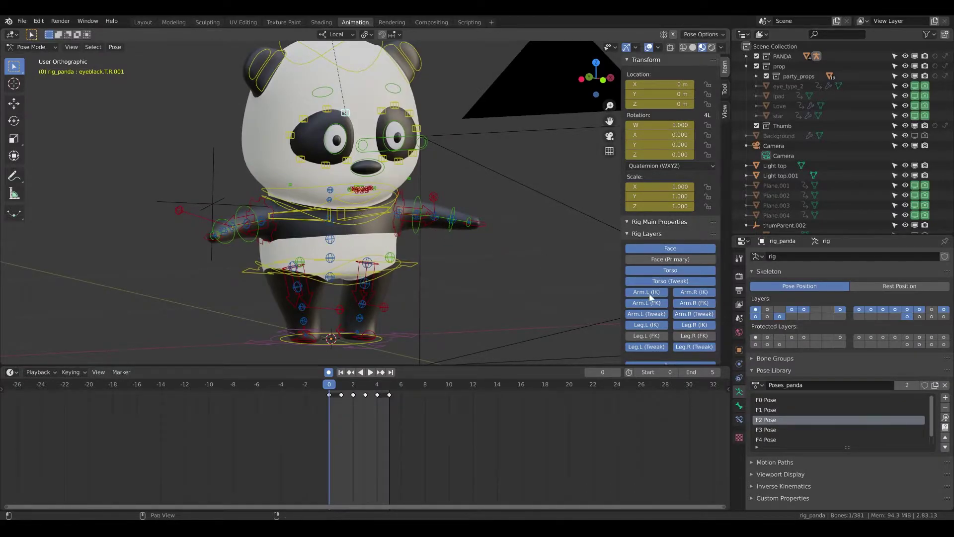
{"action": "scroll", "coordinate": [397, 220], "scroll_direction": "down", "scroll_amount": 2}
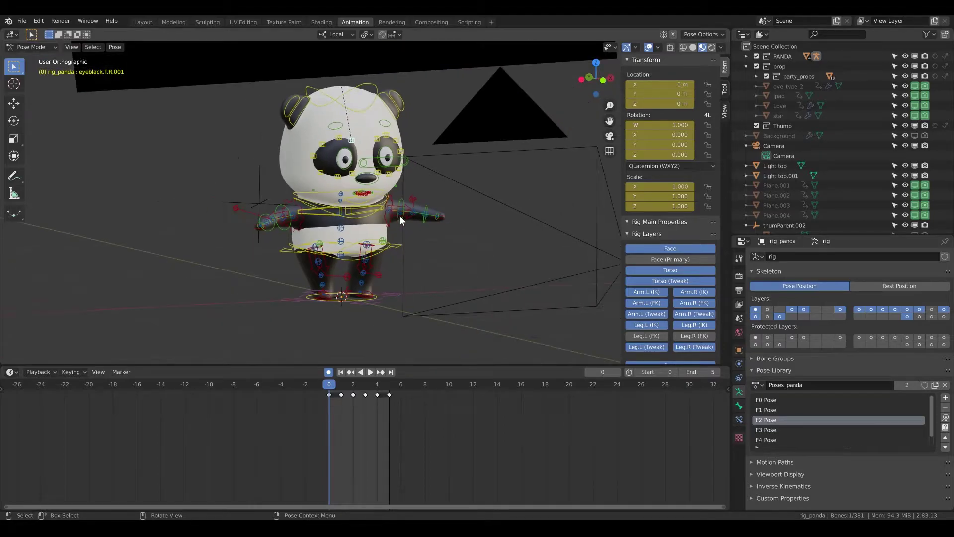
{"action": "left_click", "coordinate": [329, 97]}
{"action": "key", "text": "a"}
{"action": "scroll", "coordinate": [372, 192], "scroll_direction": "up", "scroll_amount": 2}
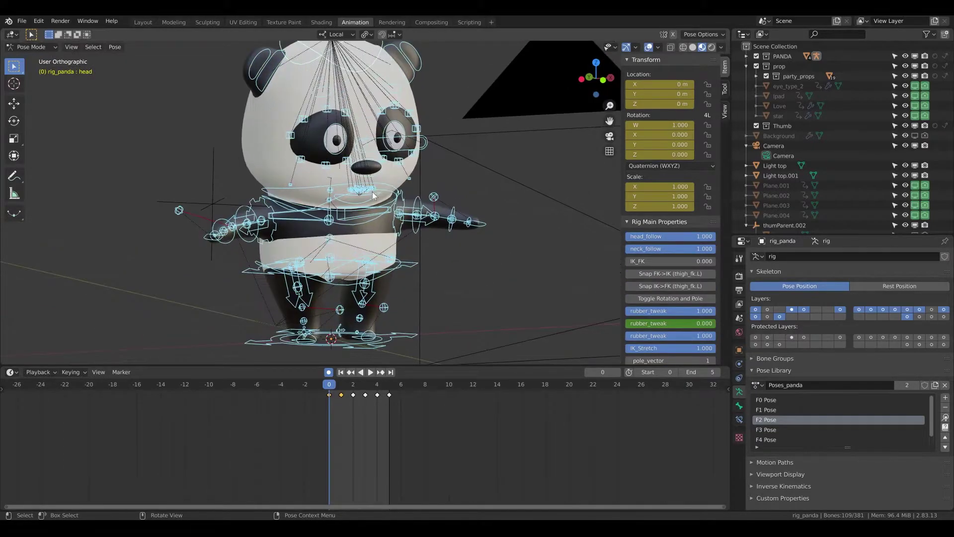
Step: Look through the Rig Main Properties and Rig Layers of the selected bones, ending with all bones deselected
{"action": "middle_click_drag", "start_coordinate": [371, 191], "coordinate": [403, 227]}
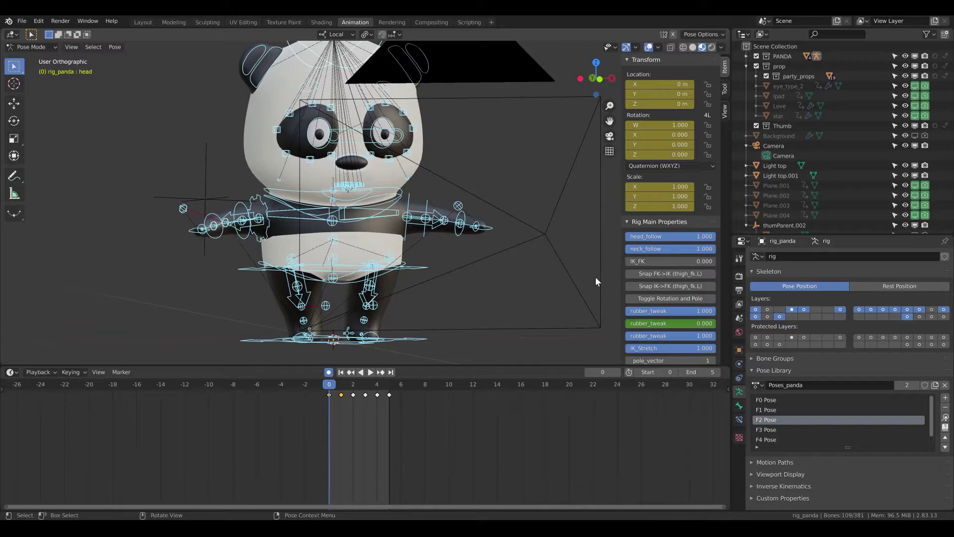
{"action": "scroll", "coordinate": [646, 293], "scroll_direction": "down", "scroll_amount": 3}
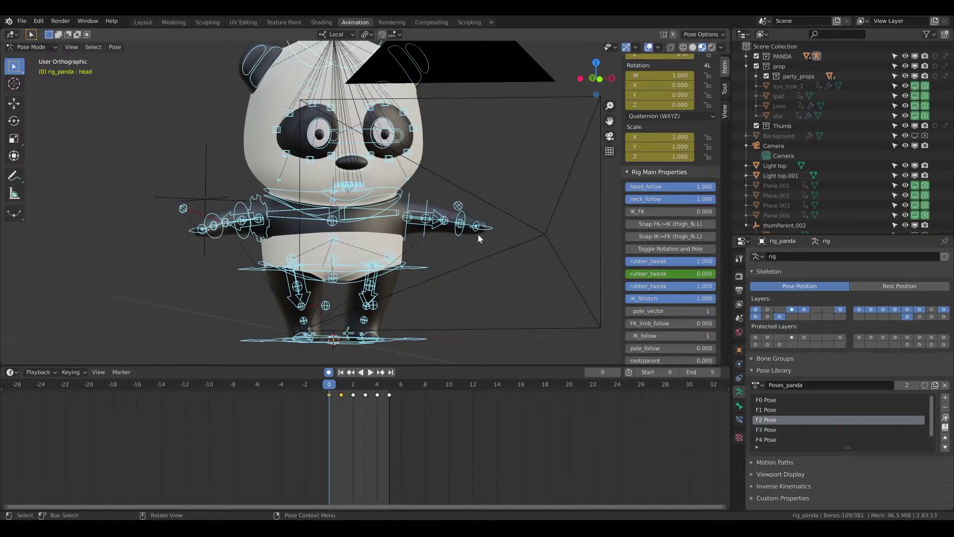
{"action": "scroll", "coordinate": [693, 307], "scroll_direction": "down", "scroll_amount": 3}
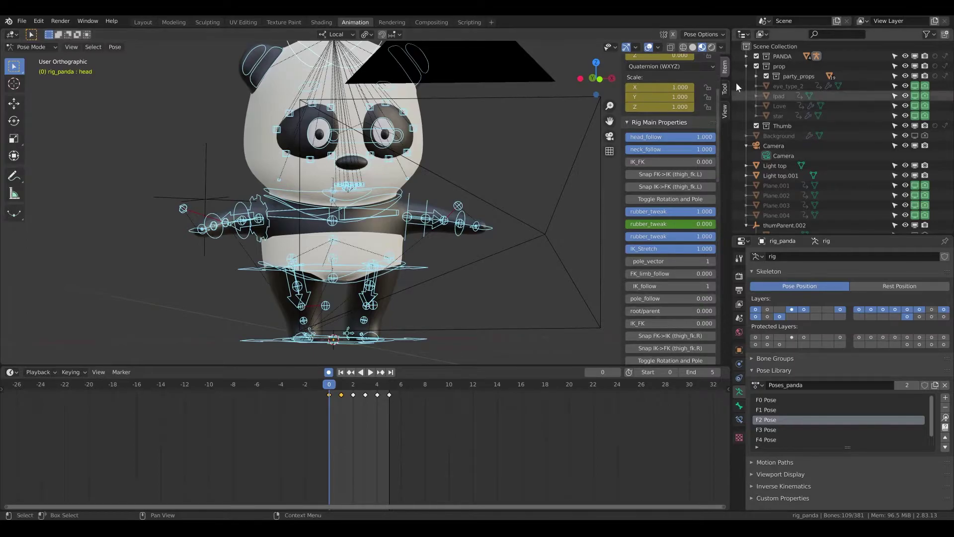
{"action": "scroll", "coordinate": [679, 216], "scroll_direction": "down", "scroll_amount": 9}
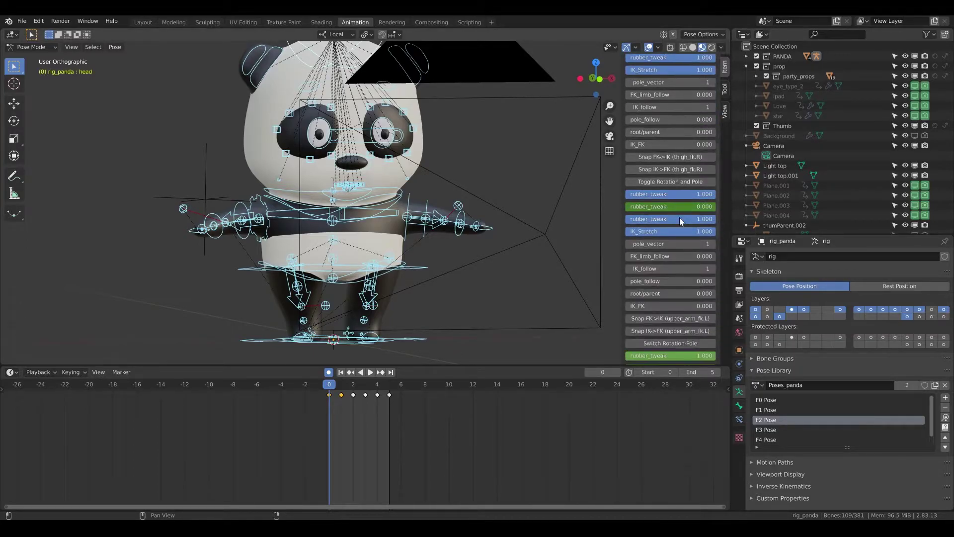
{"action": "scroll", "coordinate": [679, 216], "scroll_direction": "down", "scroll_amount": 9}
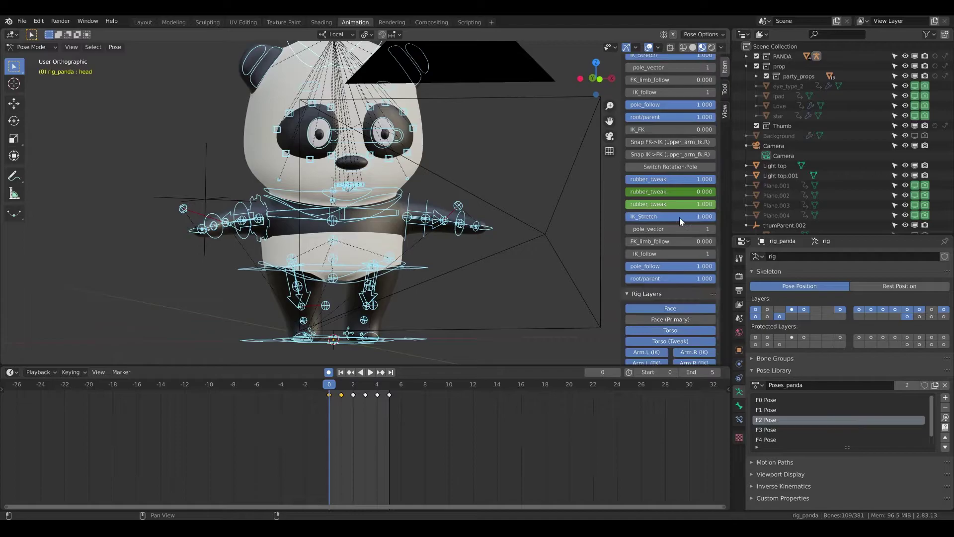
{"action": "scroll", "coordinate": [679, 217], "scroll_direction": "down", "scroll_amount": 4}
{"action": "left_click", "coordinate": [499, 170]}
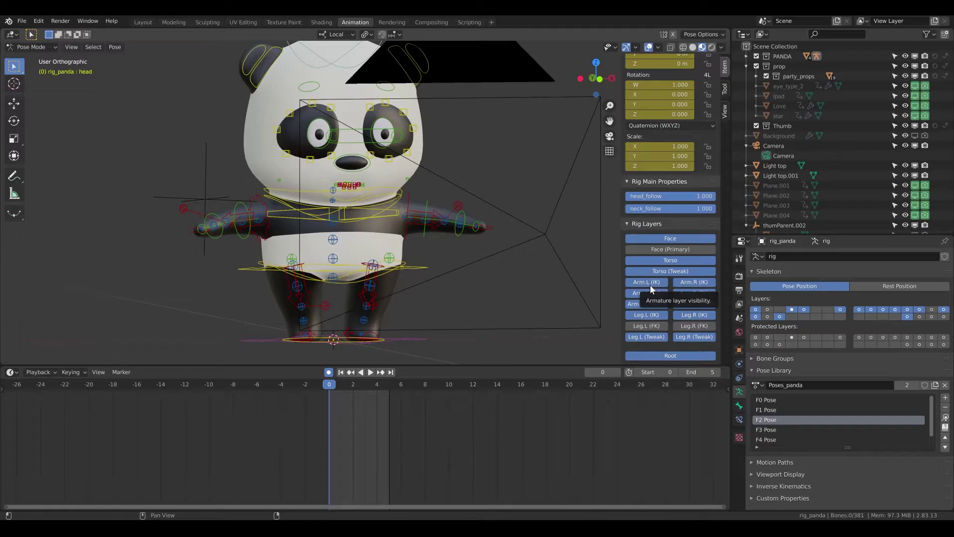
Step: Move the left hand IK control slightly up and inward at frame 0 in two small moves
{"action": "left_click", "coordinate": [488, 229]}
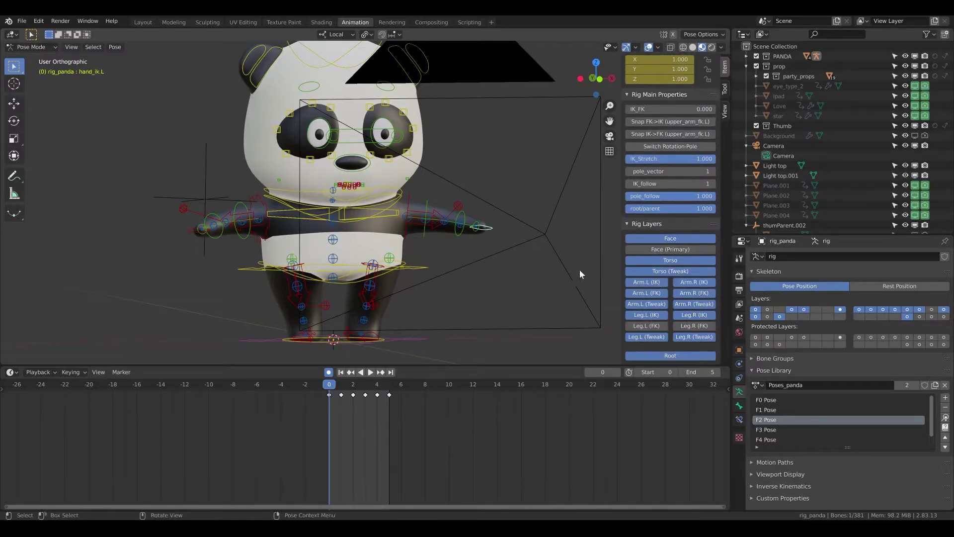
{"action": "key", "text": "g"}
{"action": "left_click", "coordinate": [423, 216]}
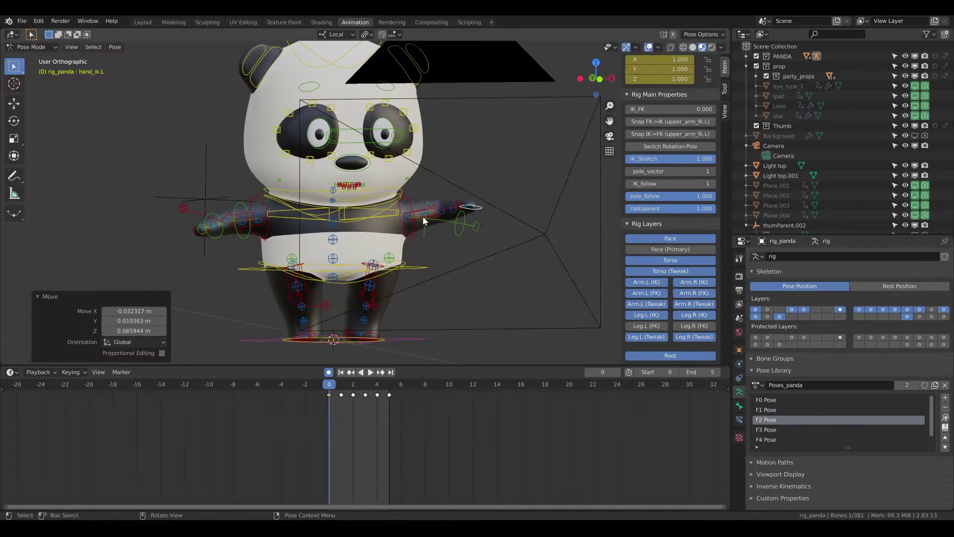
{"action": "scroll", "coordinate": [423, 216], "scroll_direction": "up", "scroll_amount": 2}
{"action": "middle_click_drag", "start_coordinate": [452, 225], "coordinate": [549, 229]}
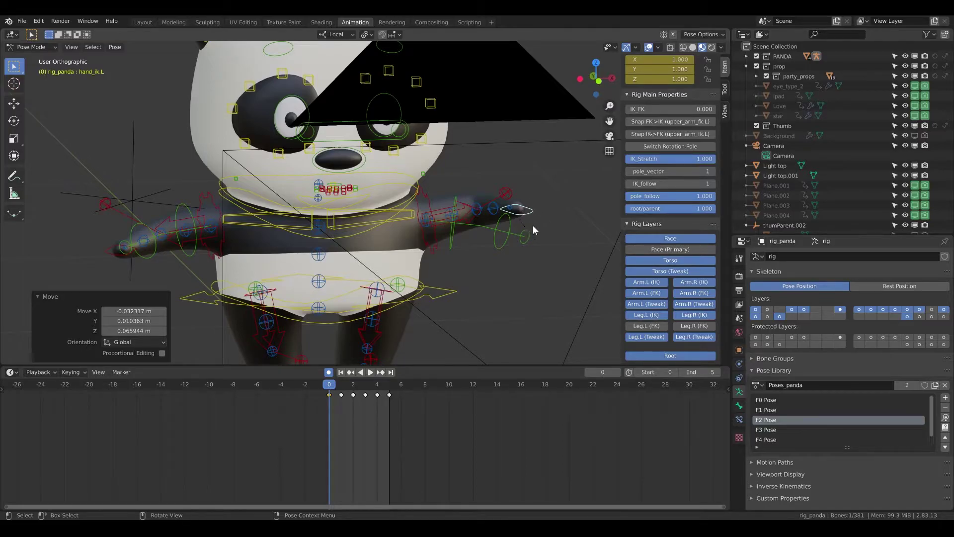
{"action": "middle_click_drag", "start_coordinate": [533, 229], "coordinate": [556, 226]}
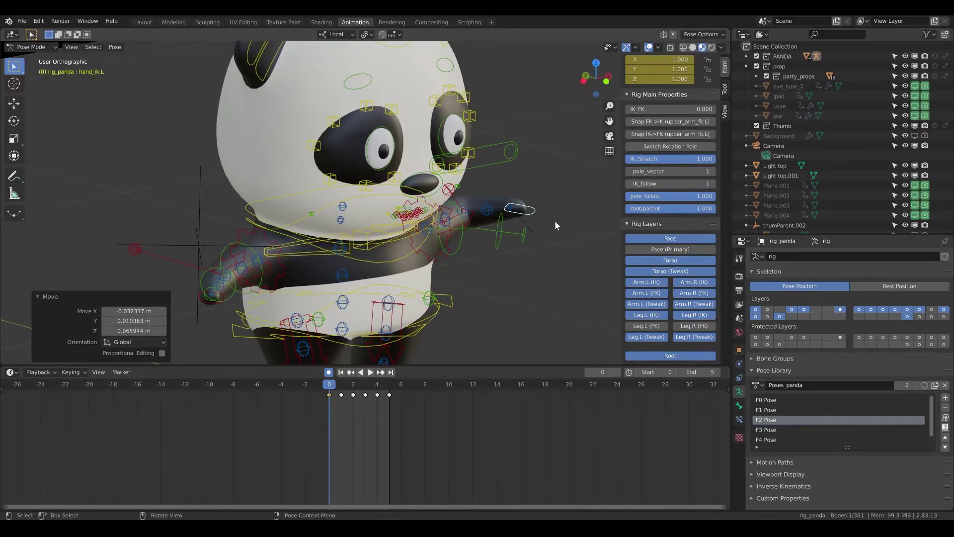
{"action": "key", "text": "g"}
{"action": "left_click", "coordinate": [555, 213]}
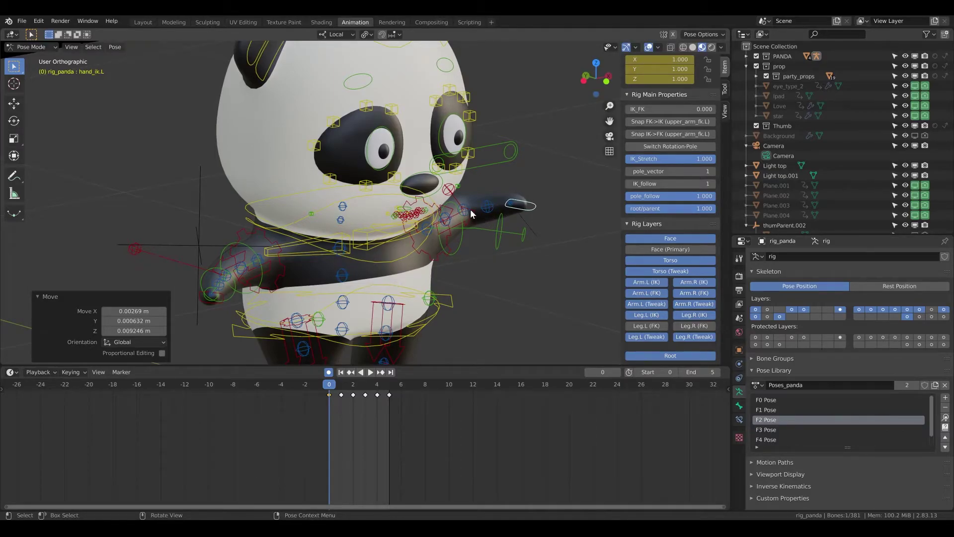
Step: Select the left forearm FK control and set the arm's IK_FK value to 1.000
{"action": "middle_click_drag", "start_coordinate": [470, 208], "coordinate": [572, 237]}
{"action": "left_click", "coordinate": [504, 227]}
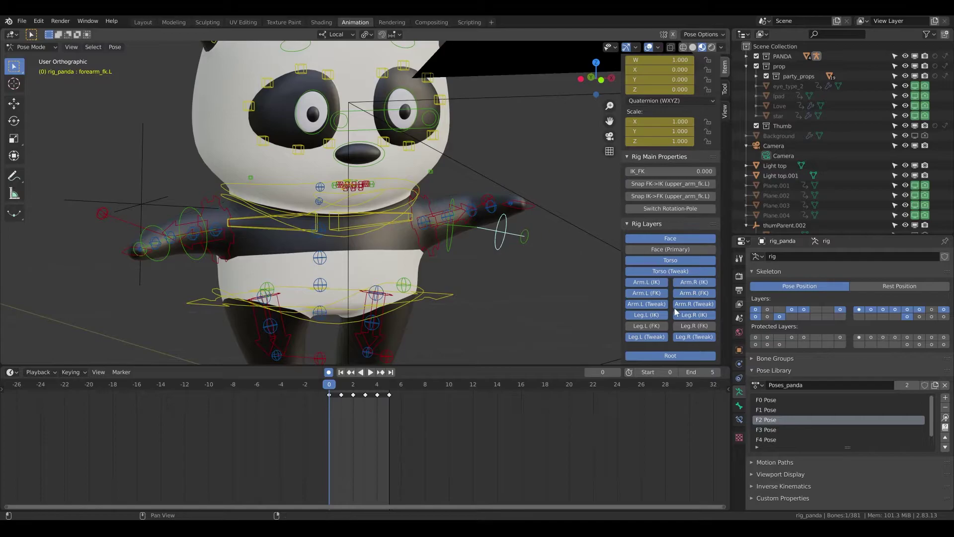
{"action": "left_click", "coordinate": [671, 171]}
{"action": "left_click", "coordinate": [620, 175]}
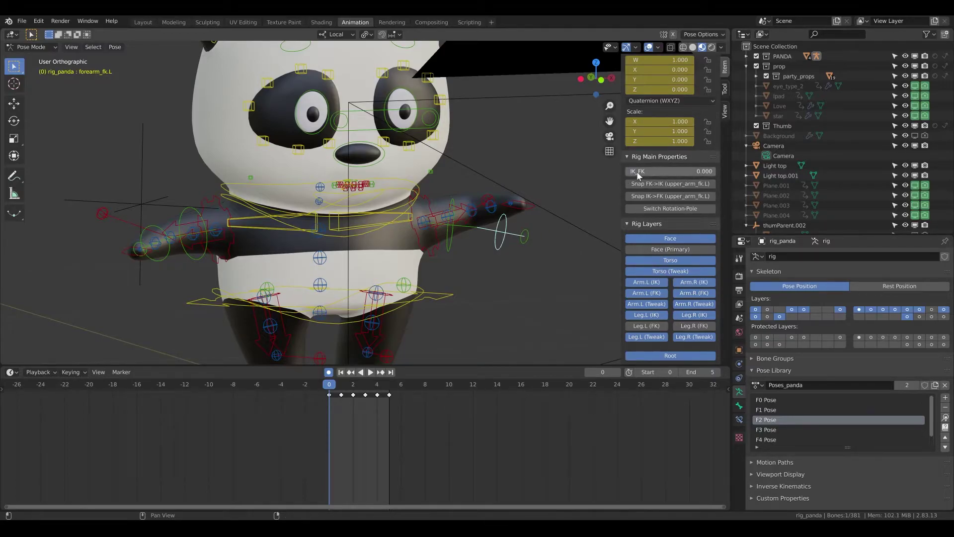
{"action": "left_click_drag", "start_coordinate": [640, 171], "coordinate": [716, 171]}
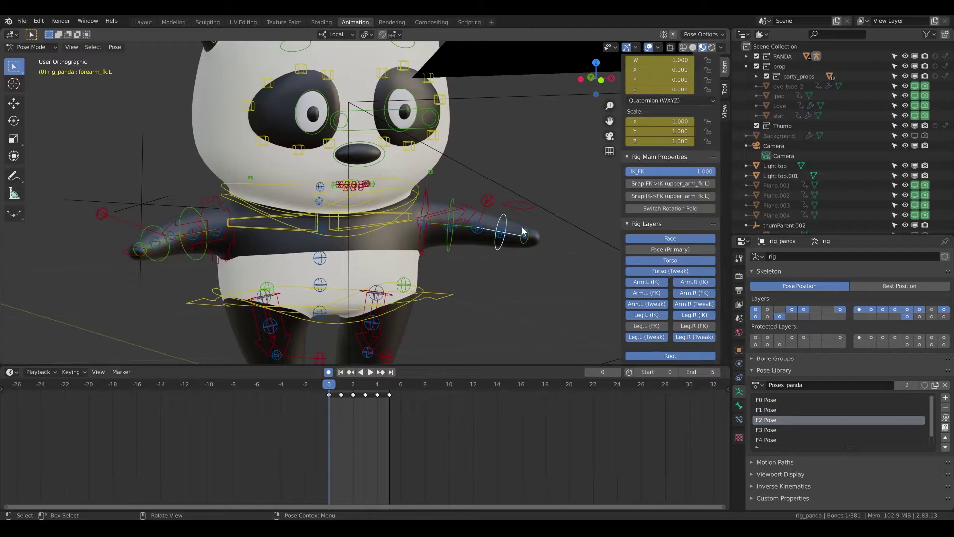
Step: Raise the left forearm FK control slightly and rotate the upper arm FK control about -8°
{"action": "left_click_drag", "start_coordinate": [522, 230], "coordinate": [461, 202]}
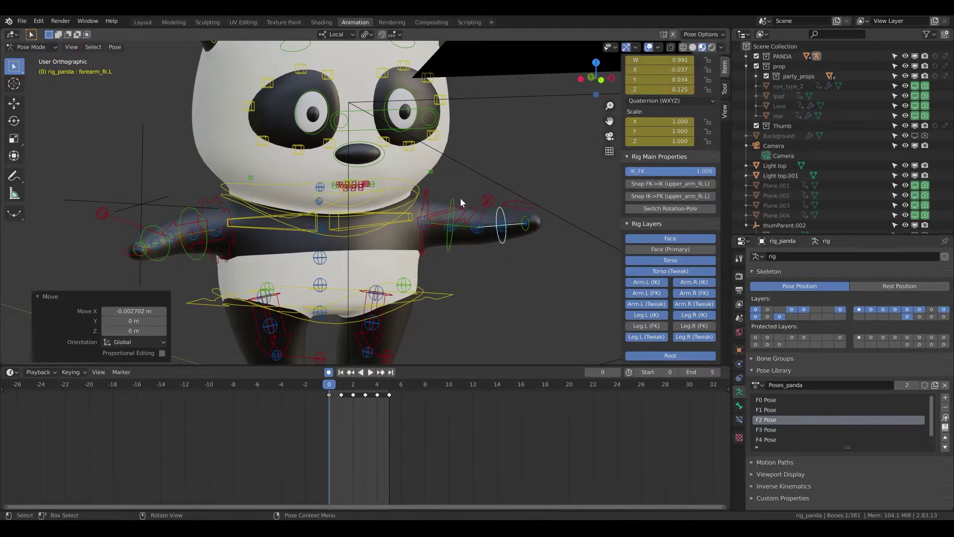
{"action": "left_click", "coordinate": [452, 201]}
{"action": "key", "text": "g"}
{"action": "left_click", "coordinate": [452, 200]}
{"action": "key", "text": "r"}
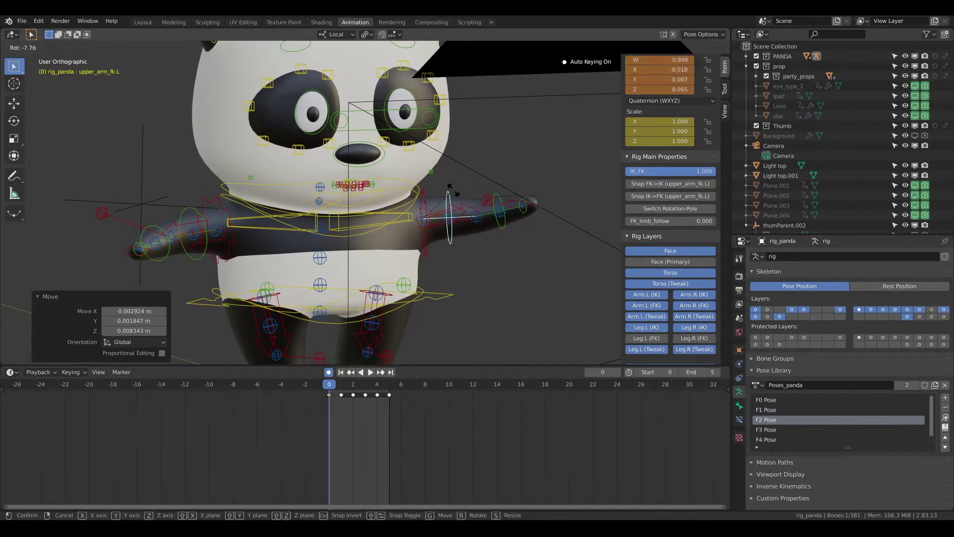
{"action": "left_click", "coordinate": [497, 195]}
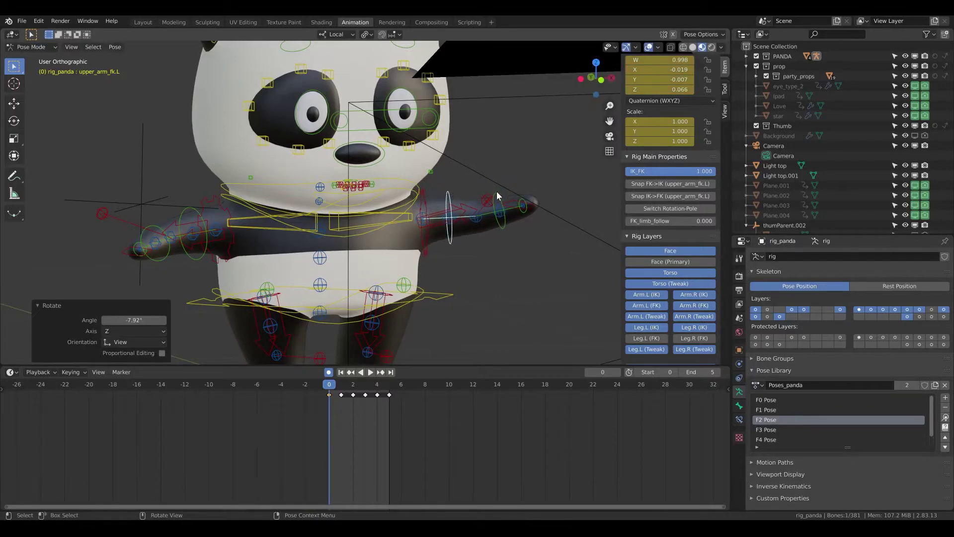
Step: Rotate the left forearm FK control about -11.5° upward and swing it back down about 15°
{"action": "left_click", "coordinate": [497, 194]}
{"action": "key", "text": "r"}
{"action": "left_click", "coordinate": [494, 186]}
{"action": "key", "text": "r"}
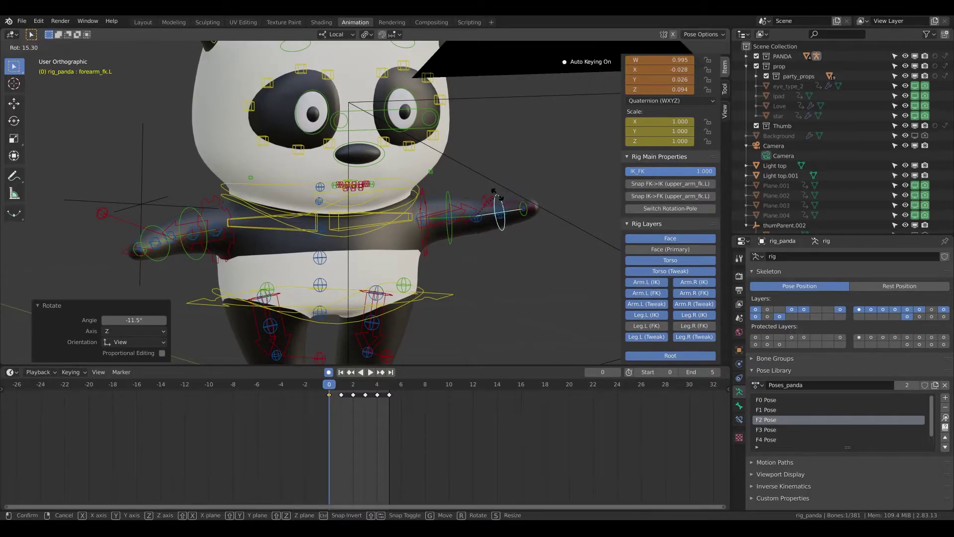
{"action": "left_click", "coordinate": [496, 195]}
Step: Rotate the left upper arm FK control about -8.3° and the left hand FK control about 0.5°
{"action": "left_click", "coordinate": [451, 197]}
{"action": "key", "text": "r"}
{"action": "left_click", "coordinate": [450, 191]}
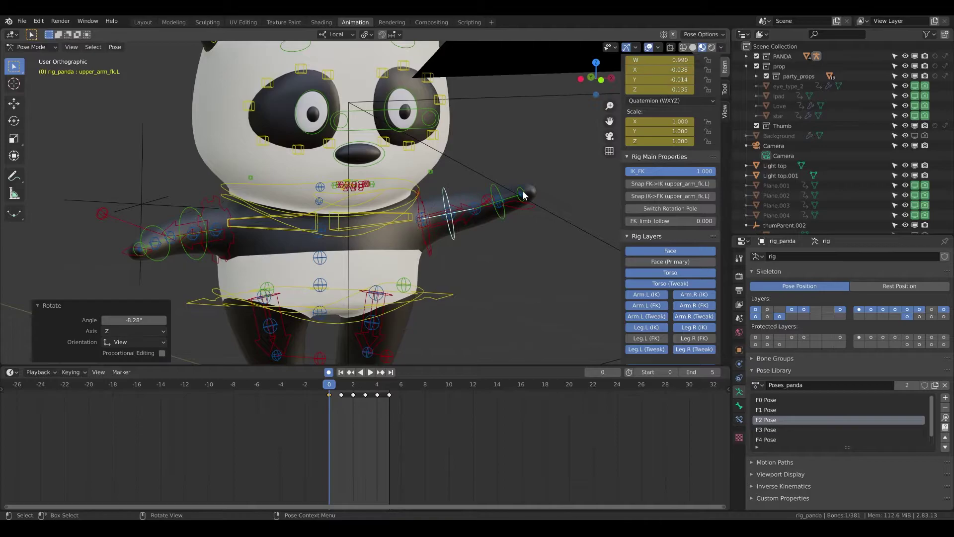
{"action": "left_click", "coordinate": [523, 191]}
{"action": "key", "text": "r"}
{"action": "left_click", "coordinate": [519, 188]}
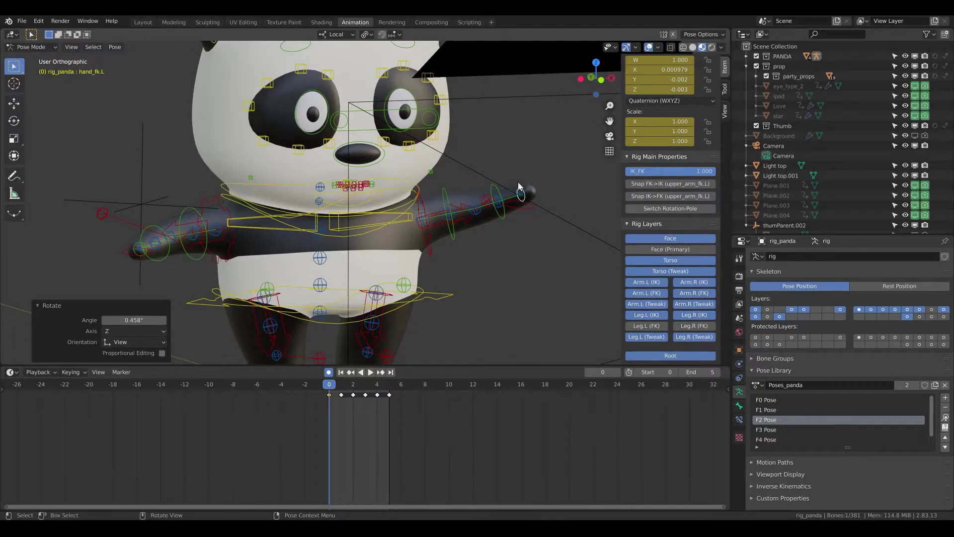
Step: Lower the left arm by rotating the forearm FK control about 8.6° and the upper arm FK control about 8.9°
{"action": "left_click", "coordinate": [496, 194]}
{"action": "key", "text": "r"}
{"action": "left_click", "coordinate": [496, 196]}
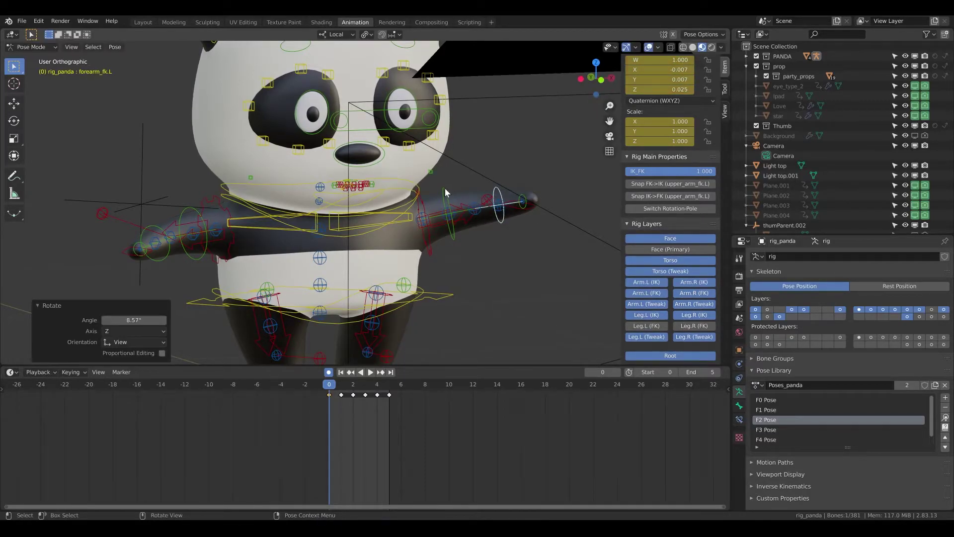
{"action": "left_click", "coordinate": [446, 190]}
{"action": "key", "text": "r"}
{"action": "left_click", "coordinate": [451, 195]}
Step: Hide all left and right arm and leg rig layers, including the IK, FK and Tweak controls
{"action": "middle_click_drag", "start_coordinate": [455, 204], "coordinate": [529, 214]}
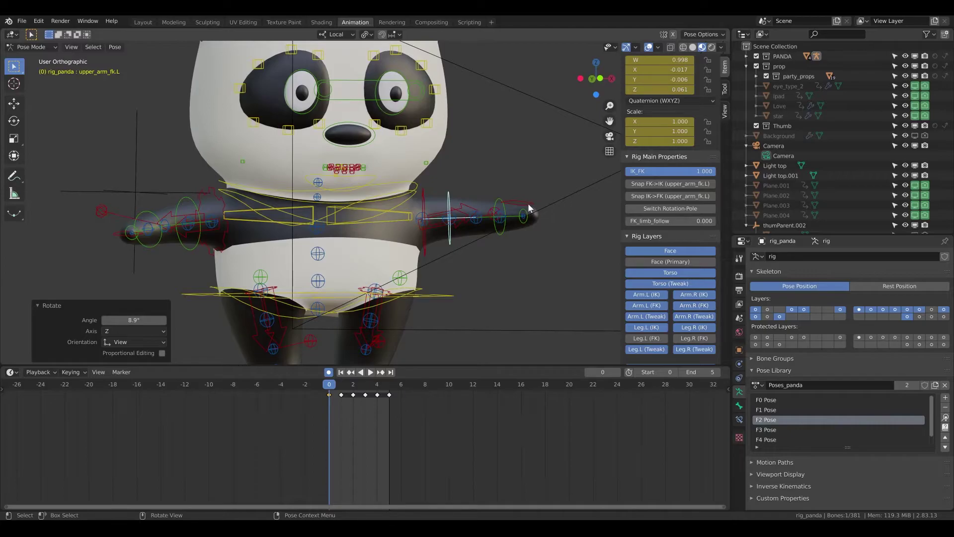
{"action": "scroll", "coordinate": [440, 243], "scroll_direction": "down", "scroll_amount": 4}
{"action": "mouse_move", "coordinate": [438, 243]}
{"action": "middle_mouse_down"}
{"action": "mouse_move", "coordinate": [428, 242]}
{"action": "mouse_move", "coordinate": [445, 248]}
{"action": "middle_mouse_up"}
{"action": "scroll", "coordinate": [433, 246], "scroll_direction": "up", "scroll_amount": 3}
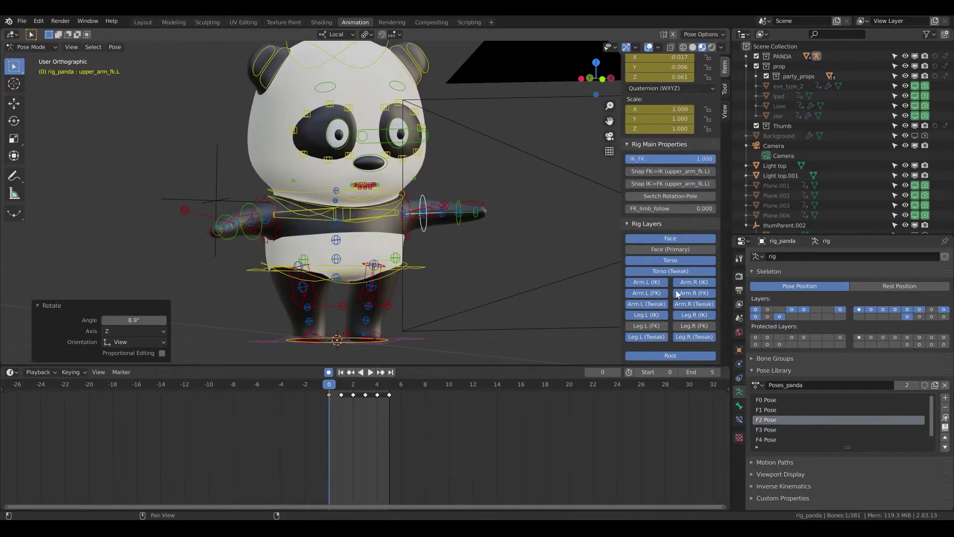
{"action": "left_click_drag", "start_coordinate": [650, 282], "coordinate": [654, 303]}
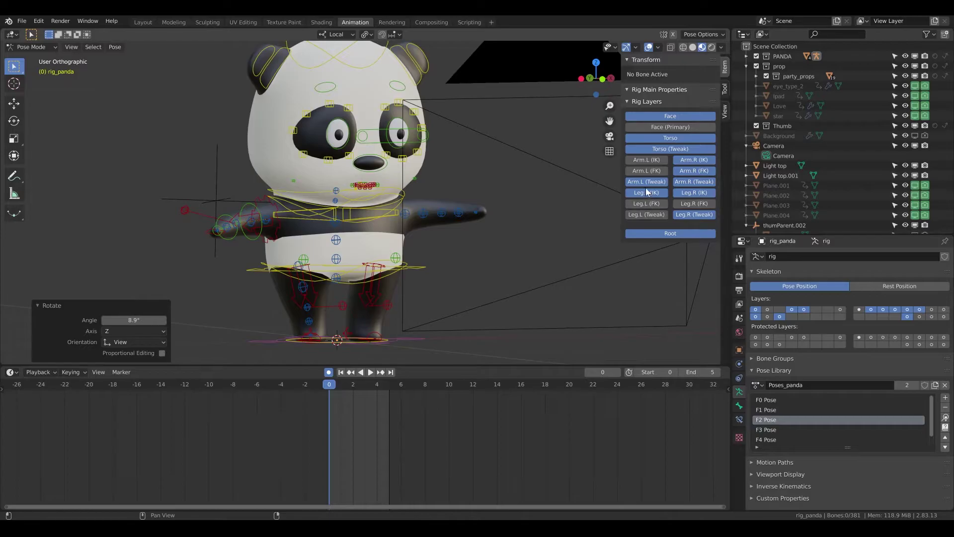
{"action": "left_click_drag", "start_coordinate": [646, 185], "coordinate": [648, 192]}
{"action": "left_click_drag", "start_coordinate": [695, 159], "coordinate": [702, 216]}
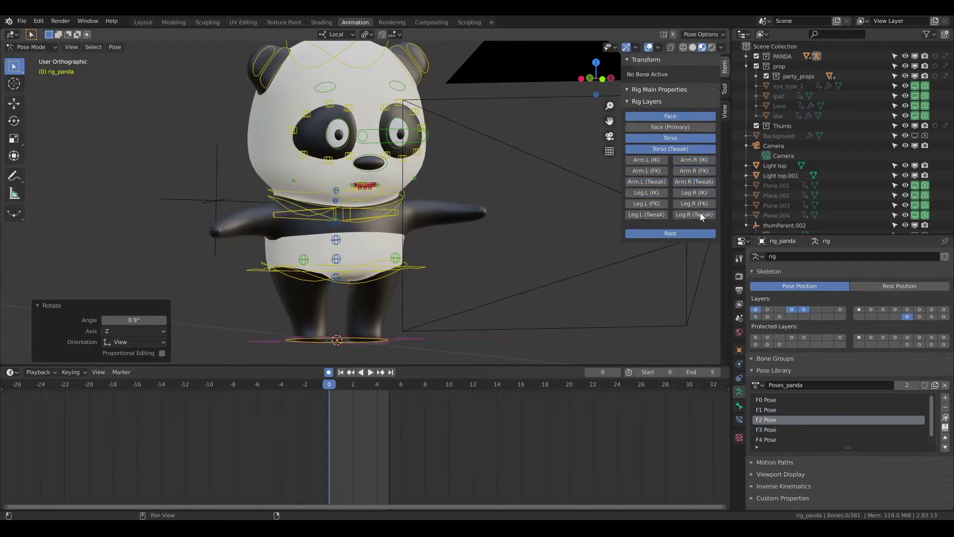
Step: Hide the Torso, Torso (Tweak) and Face rig layers so only Root stays shown
{"action": "left_click_drag", "start_coordinate": [676, 151], "coordinate": [674, 141]}
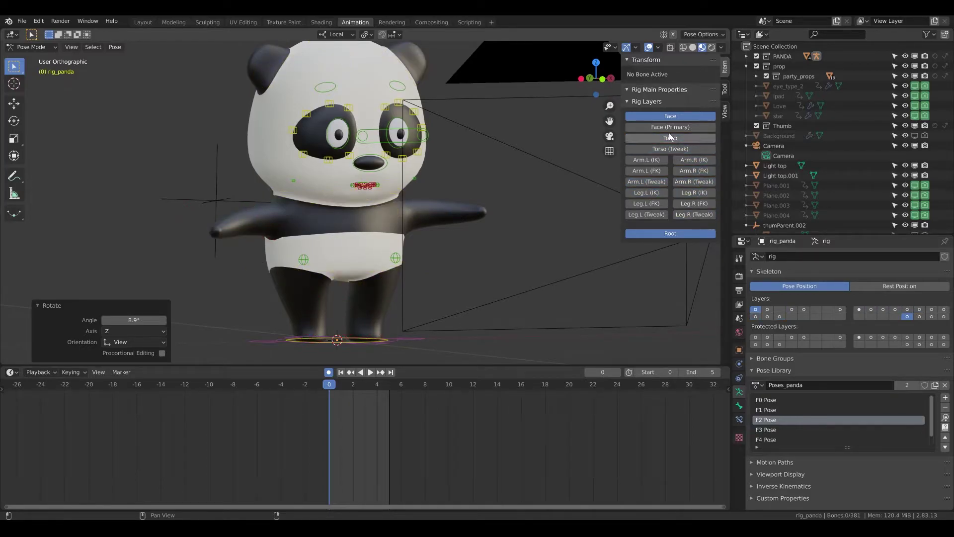
{"action": "left_click", "coordinate": [670, 117]}
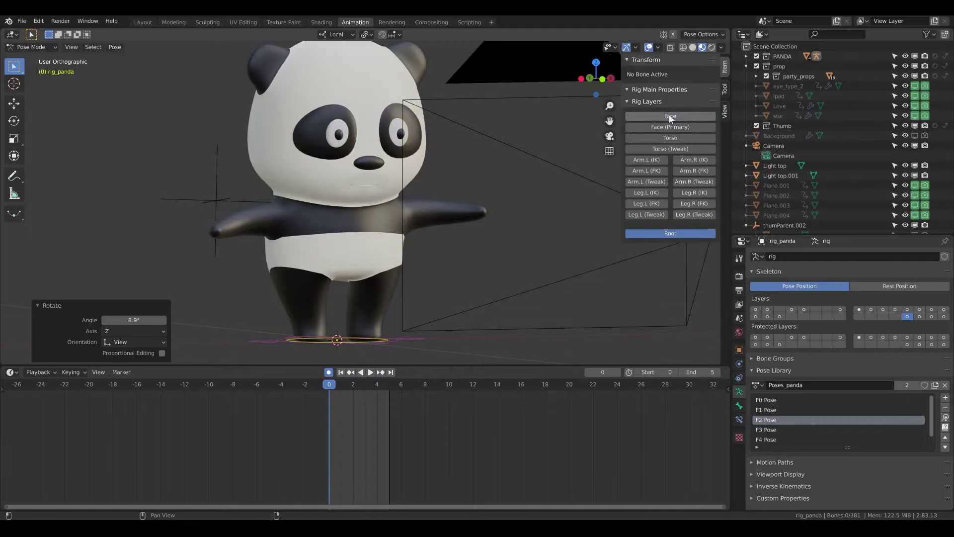
{"action": "left_click", "coordinate": [670, 116]}
{"action": "left_click", "coordinate": [670, 117]}
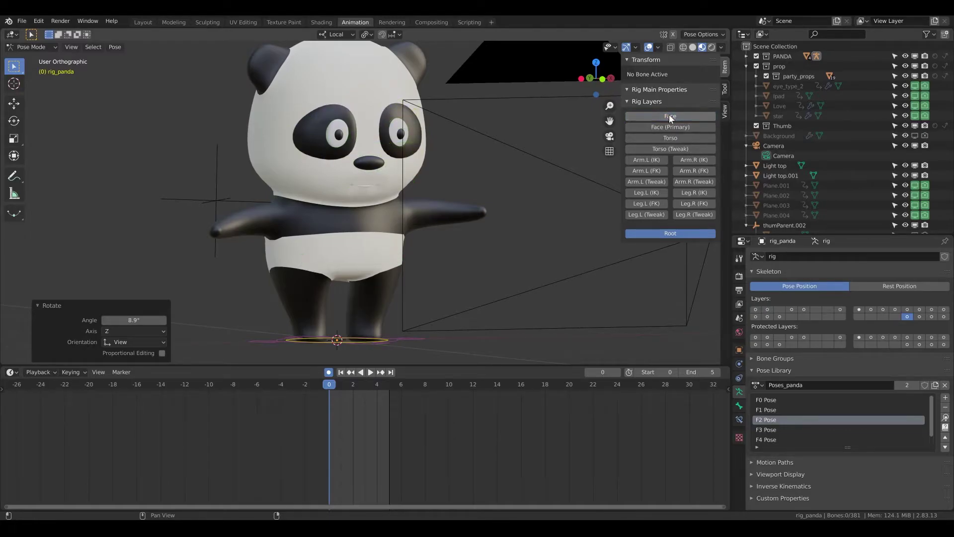
Step: Show the Arm.R (IK) and Arm.L (IK) rig layers and move the left hand IK control slightly up
{"action": "left_click", "coordinate": [695, 161]}
{"action": "left_click", "coordinate": [658, 161]}
{"action": "scroll", "coordinate": [479, 202], "scroll_direction": "up", "scroll_amount": 3}
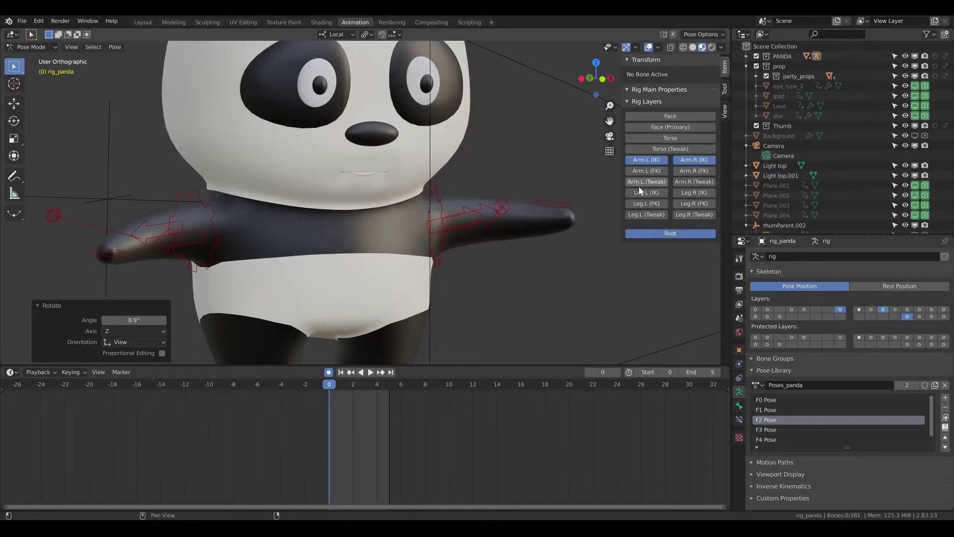
{"action": "left_click", "coordinate": [563, 204]}
{"action": "key", "text": "g"}
{"action": "left_click", "coordinate": [567, 197]}
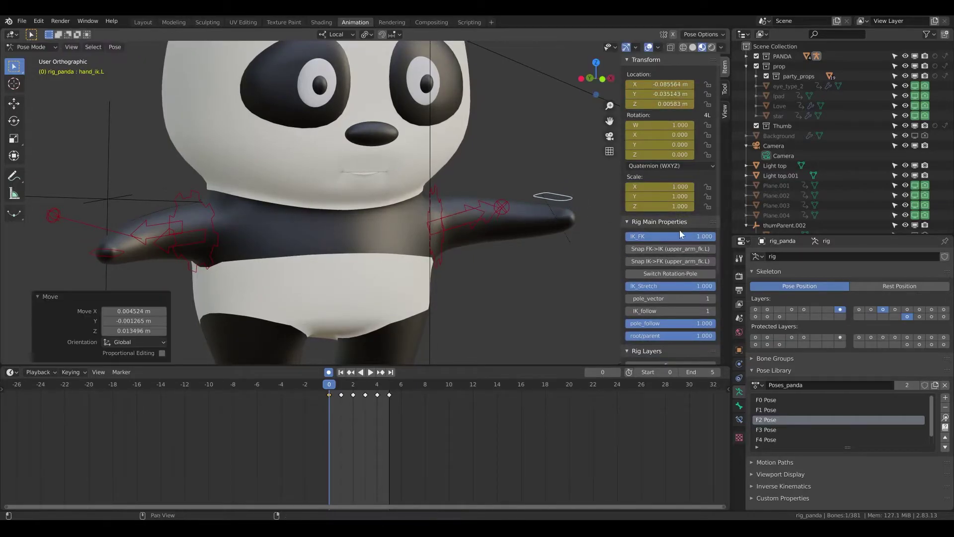
Step: Set the left arm's IK_FK value to 0.000 and lower the left hand IK control a little
{"action": "left_click_drag", "start_coordinate": [711, 238], "coordinate": [633, 240]}
{"action": "key", "text": "g"}
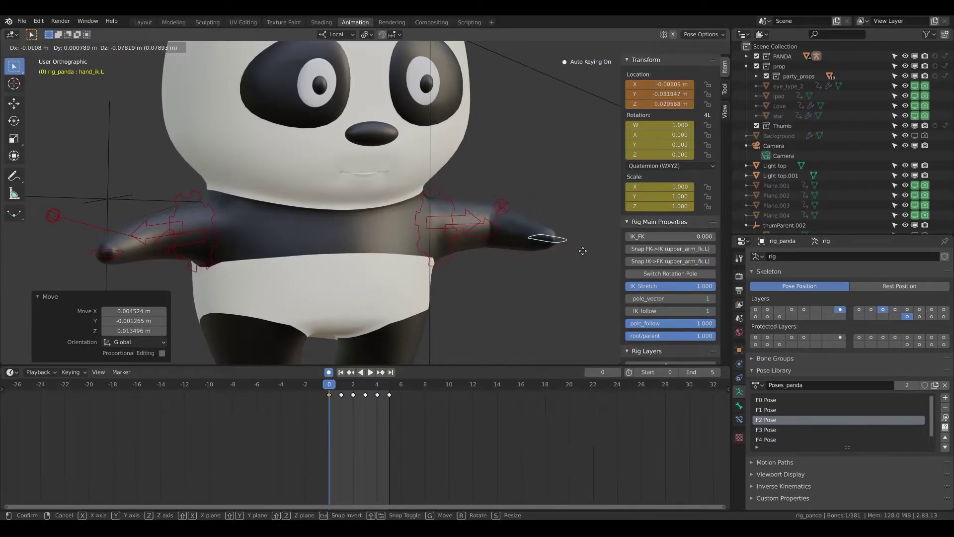
{"action": "left_click", "coordinate": [586, 231]}
Step: Raise the right hand IK control by about 0.05 m to lift the panda's right arm
{"action": "left_click", "coordinate": [105, 251]}
{"action": "key", "text": "g"}
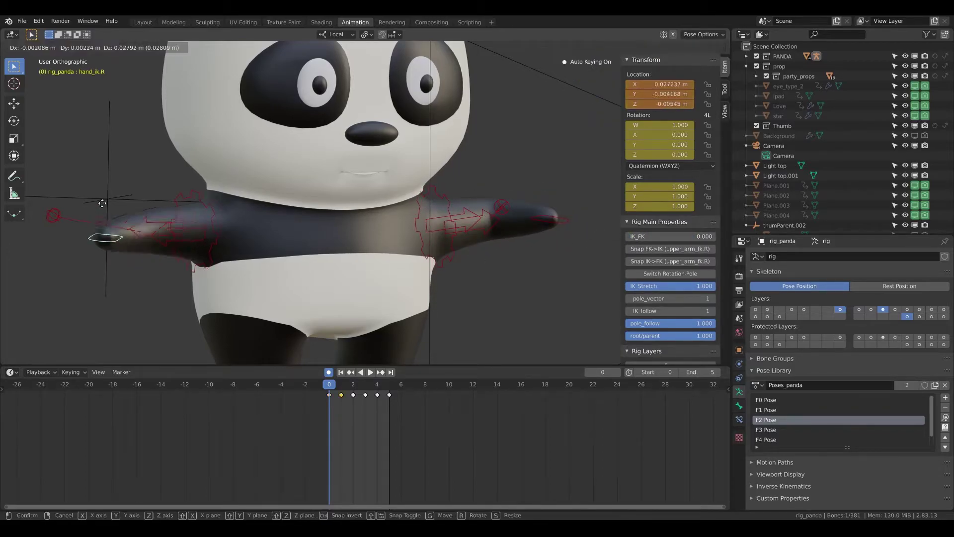
{"action": "left_click", "coordinate": [99, 223]}
Step: Show the Leg.L (IK) and Leg.R (IK) rig layers
{"action": "scroll", "coordinate": [595, 309], "scroll_direction": "down", "scroll_amount": 4}
{"action": "scroll", "coordinate": [651, 307], "scroll_direction": "down", "scroll_amount": 1}
{"action": "scroll", "coordinate": [652, 308], "scroll_direction": "down", "scroll_amount": 5}
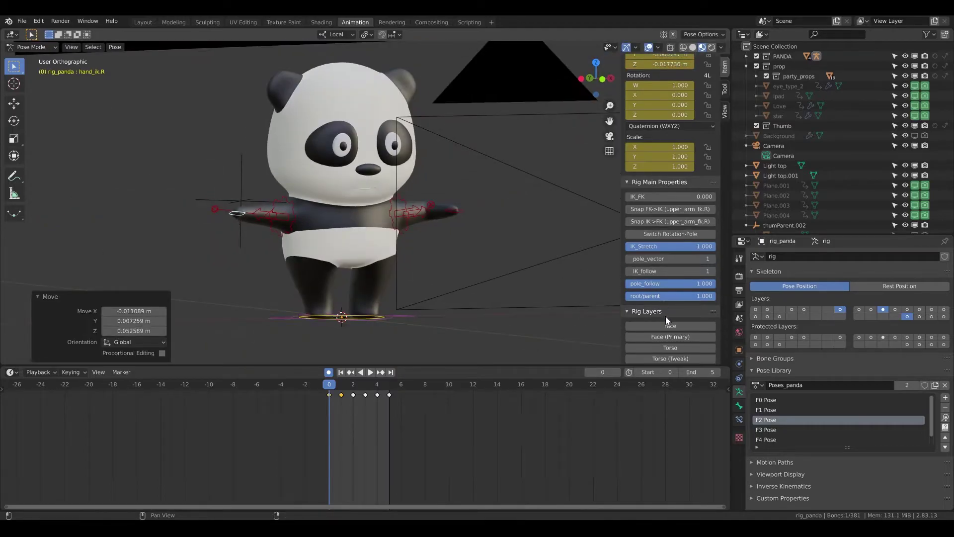
{"action": "scroll", "coordinate": [662, 313], "scroll_direction": "down", "scroll_amount": 1}
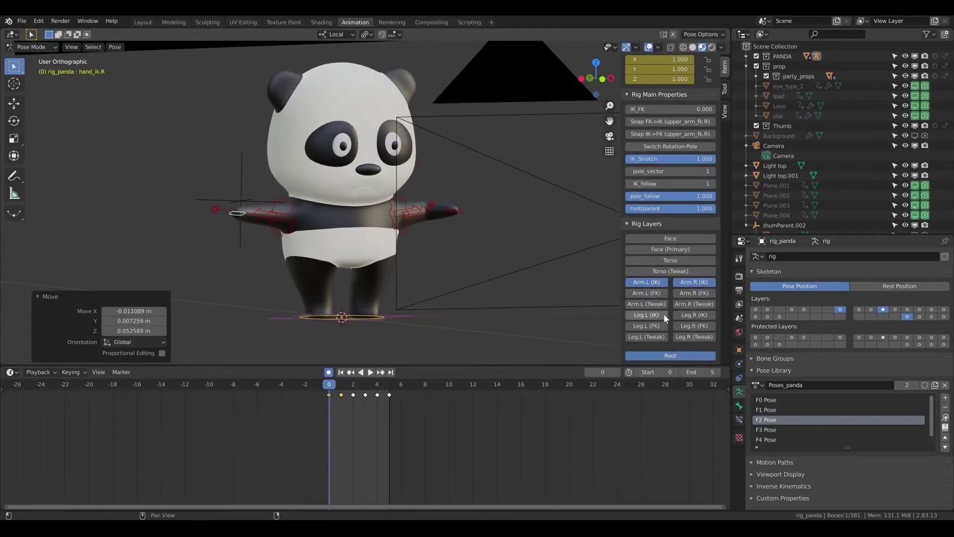
{"action": "left_click", "coordinate": [657, 316]}
{"action": "left_click", "coordinate": [693, 315]}
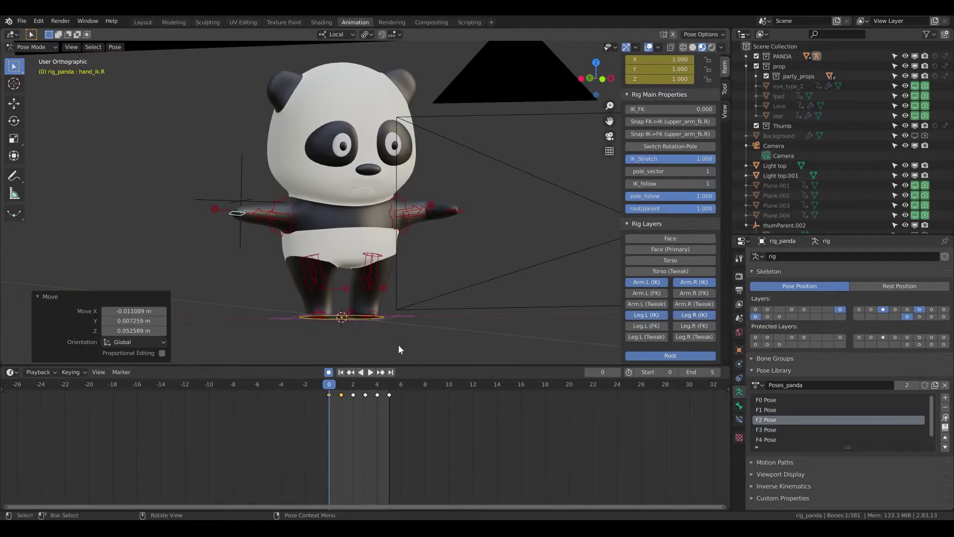
Step: Lift the left foot IK control about 0.06 m and outward, rotate it about -5°, and nudge it slightly up
{"action": "scroll", "coordinate": [370, 315], "scroll_direction": "up", "scroll_amount": 3}
{"action": "middle_click_drag", "start_coordinate": [375, 310], "coordinate": [358, 327]}
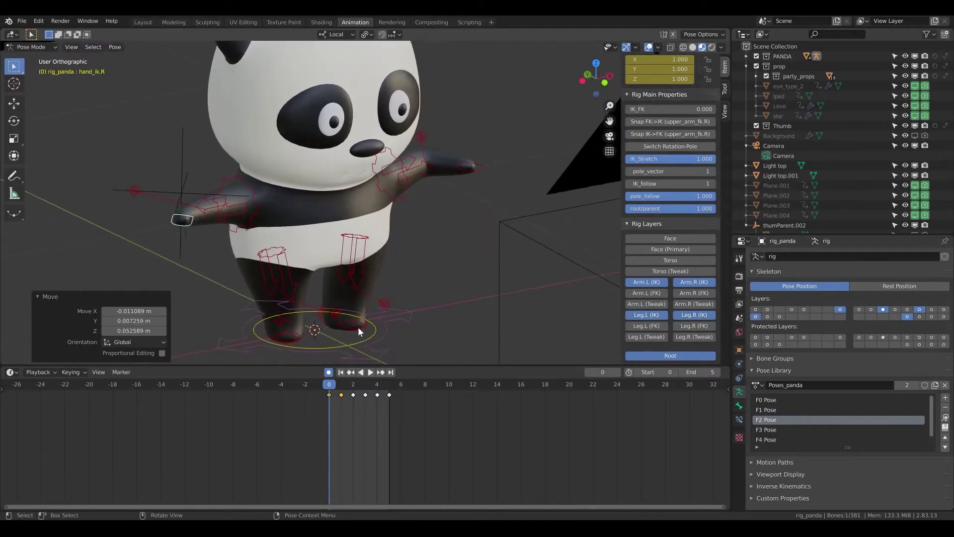
{"action": "left_click", "coordinate": [366, 326]}
{"action": "key", "text": "g"}
{"action": "left_click", "coordinate": [391, 305]}
{"action": "key", "text": "r"}
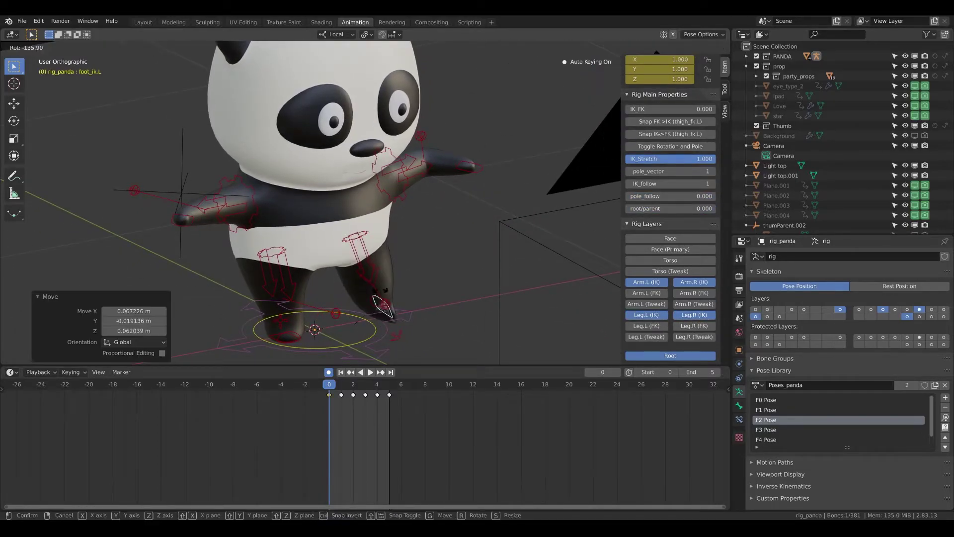
{"action": "left_click", "coordinate": [402, 308]}
{"action": "key", "text": "g"}
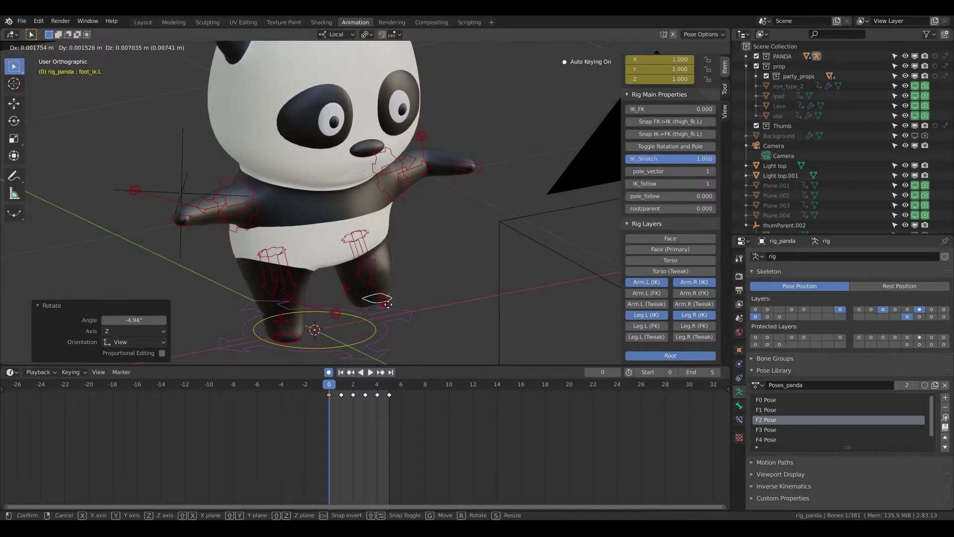
{"action": "left_click", "coordinate": [403, 304]}
{"action": "middle_click_drag", "start_coordinate": [401, 301], "coordinate": [365, 289]}
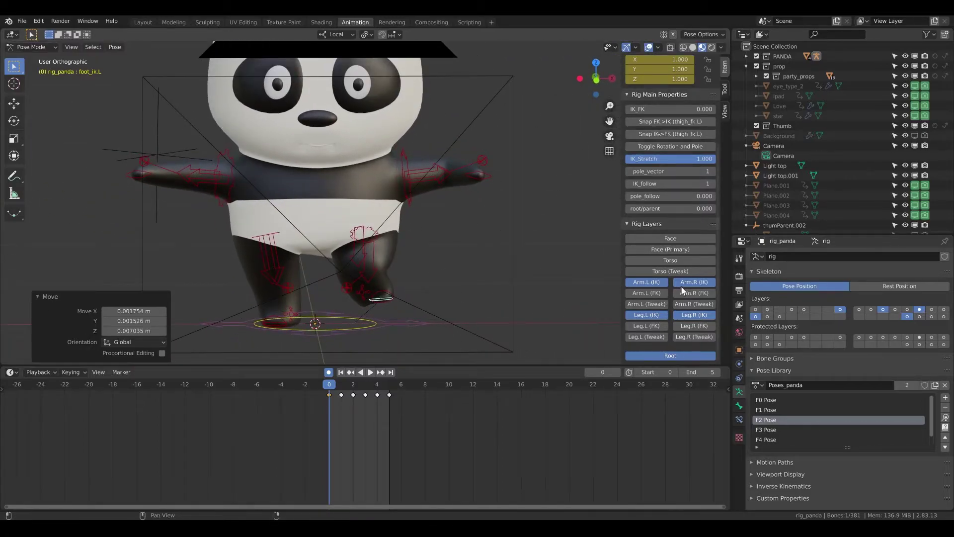
Step: Select the left hand IK control and show the Arm FK, Arm Tweak and Leg FK rig layers for both sides
{"action": "scroll", "coordinate": [687, 211], "scroll_direction": "up", "scroll_amount": 1}
{"action": "scroll", "coordinate": [687, 211], "scroll_direction": "up", "scroll_amount": 1}
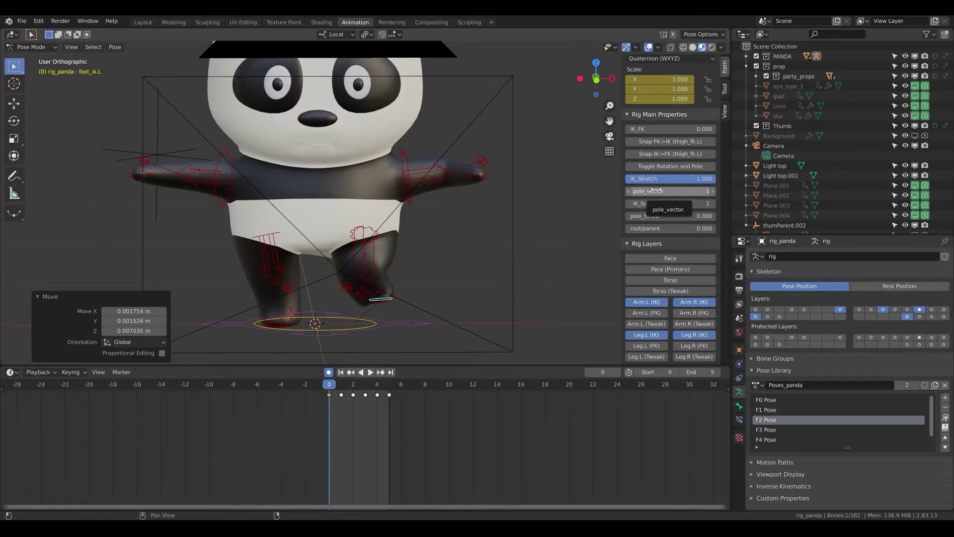
{"action": "left_click", "coordinate": [488, 175]}
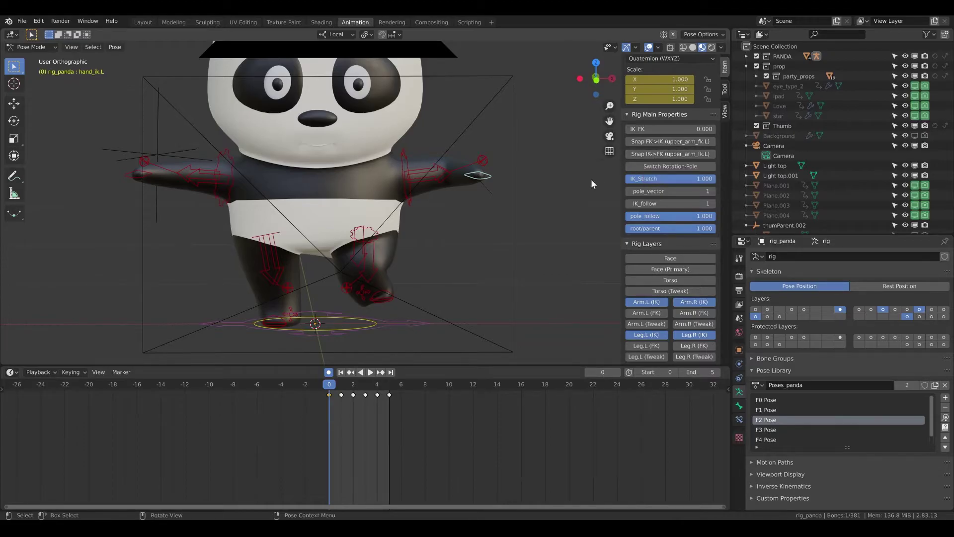
{"action": "scroll", "coordinate": [656, 249], "scroll_direction": "down", "scroll_amount": 1}
{"action": "left_click", "coordinate": [646, 293]}
{"action": "left_click", "coordinate": [694, 293]}
{"action": "left_click", "coordinate": [647, 304]}
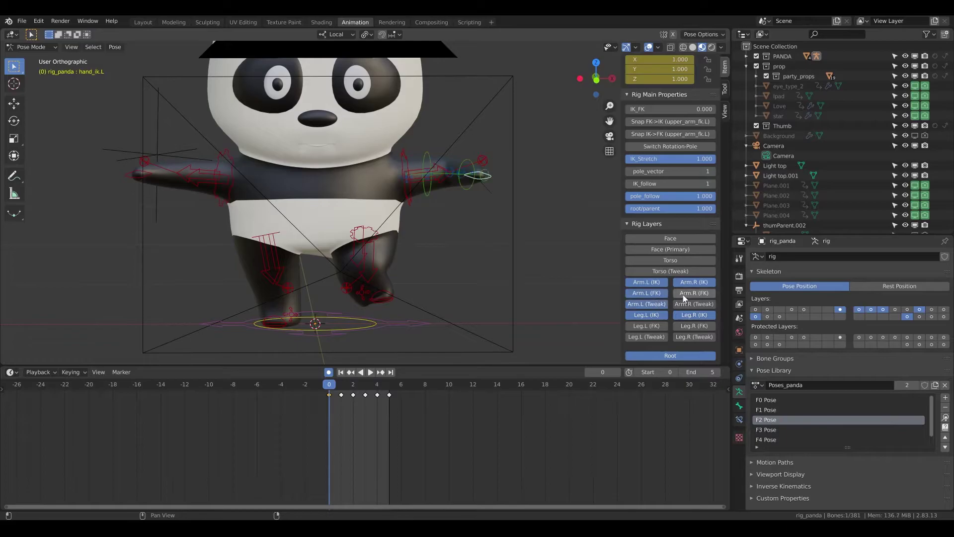
{"action": "left_click", "coordinate": [690, 304]}
{"action": "left_click", "coordinate": [647, 325]}
{"action": "left_click", "coordinate": [680, 326]}
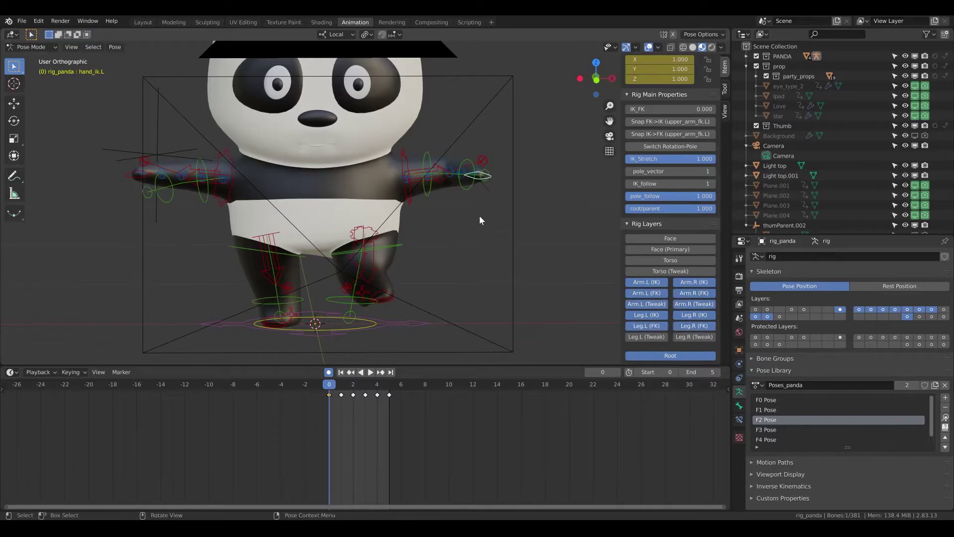
Step: Raise the left hand IK control and rotate it -29.5°, and snap the left IK arm back to its FK arm
{"action": "middle_click_drag", "start_coordinate": [479, 216], "coordinate": [507, 216]}
{"action": "key", "text": "g"}
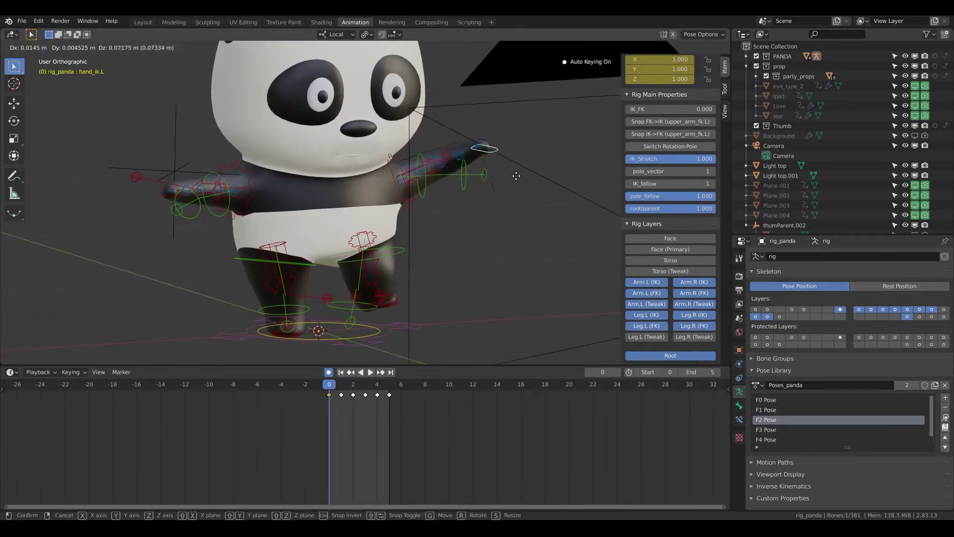
{"action": "left_click", "coordinate": [512, 174]}
{"action": "key", "text": "r"}
{"action": "left_click", "coordinate": [512, 149]}
{"action": "key", "text": "g"}
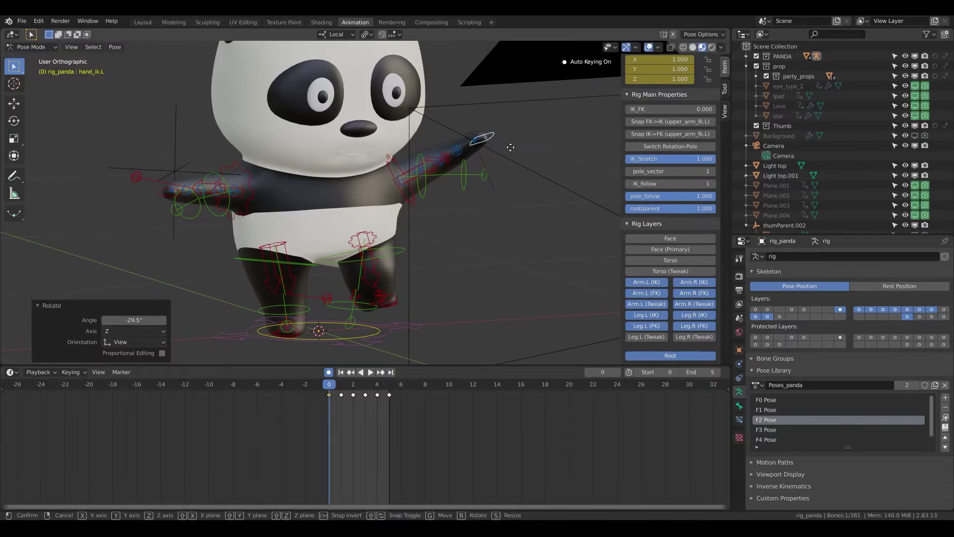
{"action": "left_click", "coordinate": [511, 144]}
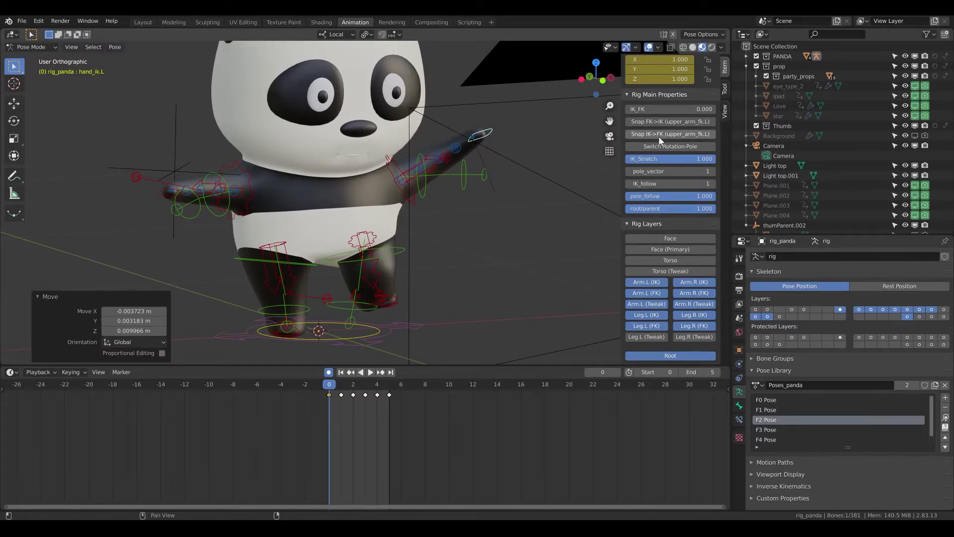
{"action": "left_click", "coordinate": [656, 140]}
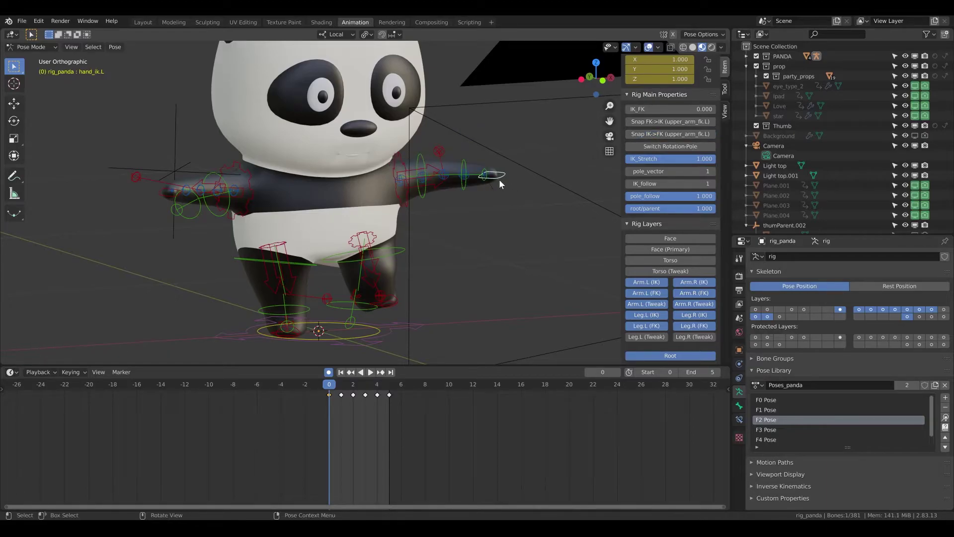
Step: Raise the left hand IK control about 0.09 m, rotate it -37°, and snap the left FK arm to the IK arm
{"action": "key", "text": "g"}
{"action": "key", "text": "r"}
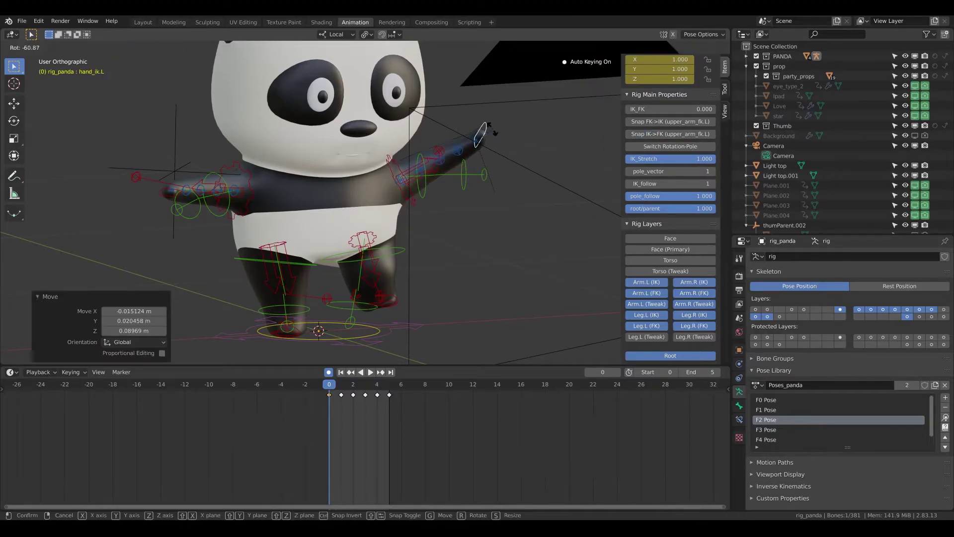
{"action": "left_click", "coordinate": [502, 141]}
{"action": "middle_click_drag", "start_coordinate": [505, 144], "coordinate": [489, 149]}
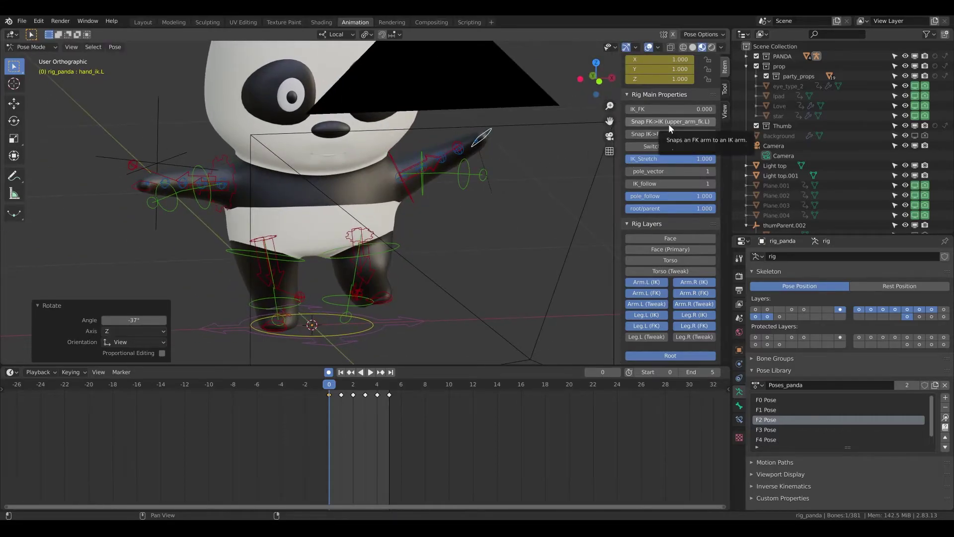
{"action": "middle_click_drag", "start_coordinate": [597, 143], "coordinate": [477, 179]}
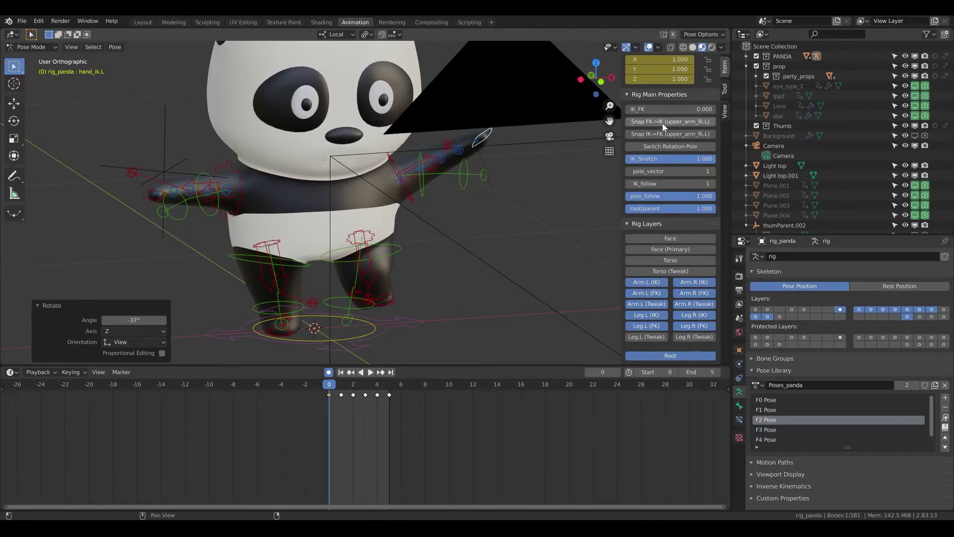
{"action": "left_click", "coordinate": [690, 122]}
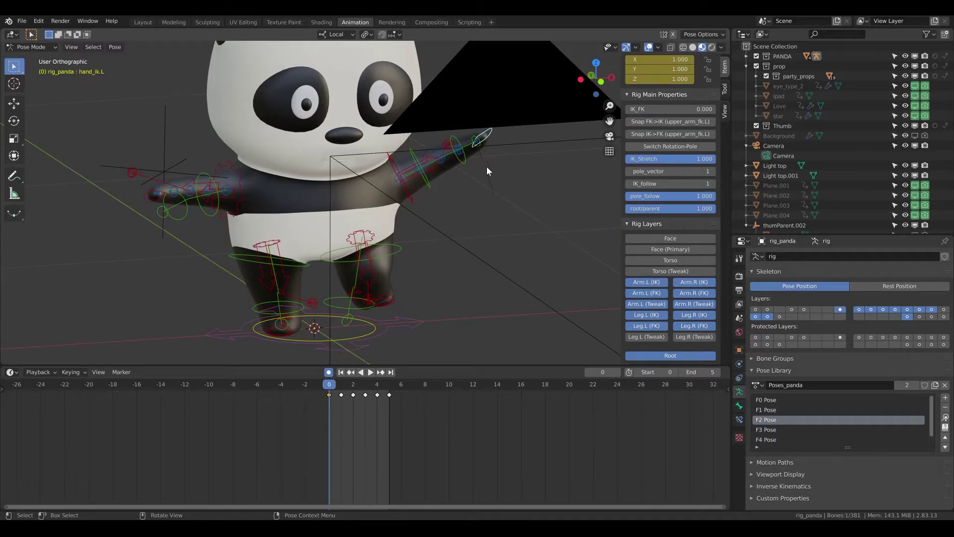
Step: Show the Torso, Torso (Tweak) and leg Tweak rig layers and rotate the left shoulder control about -2°
{"action": "middle_click_drag", "start_coordinate": [486, 226], "coordinate": [469, 197]}
{"action": "middle_click_drag", "start_coordinate": [410, 150], "coordinate": [434, 184]}
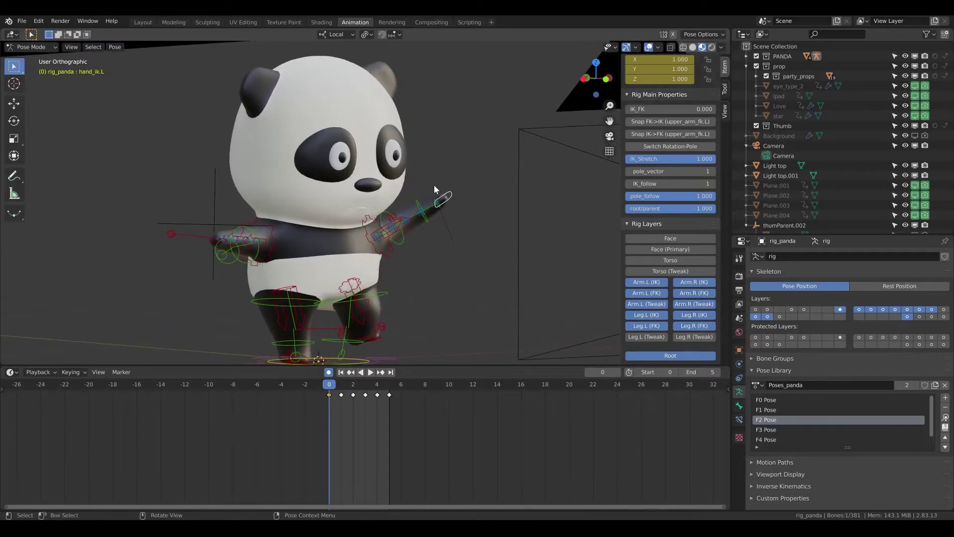
{"action": "middle_click_drag", "start_coordinate": [406, 270], "coordinate": [401, 220], "text": "shift"}
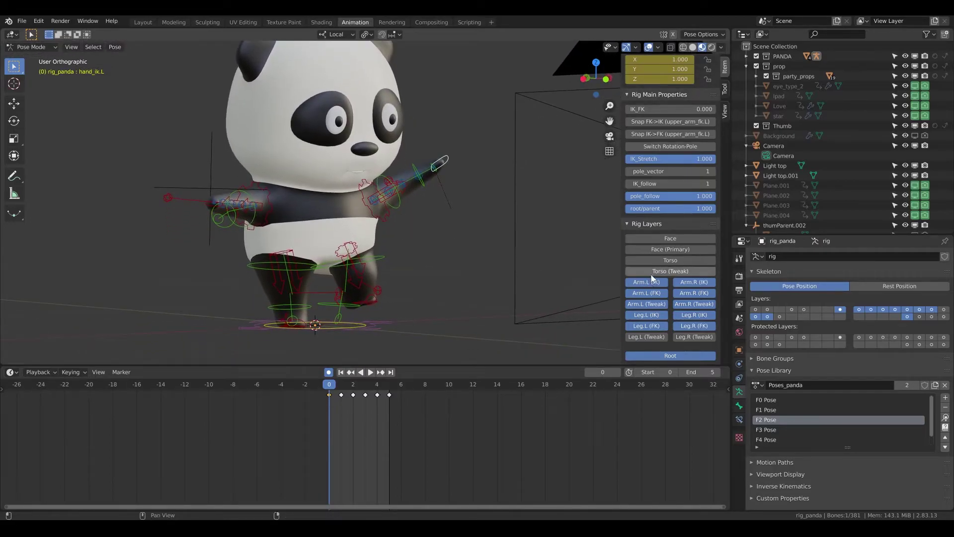
{"action": "left_click", "coordinate": [670, 260]}
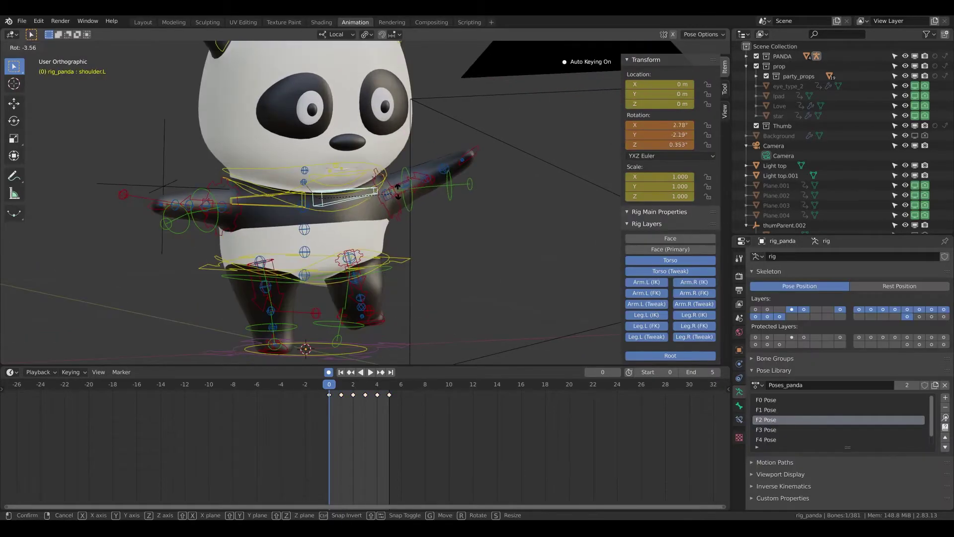
{"action": "left_click", "coordinate": [398, 195]}
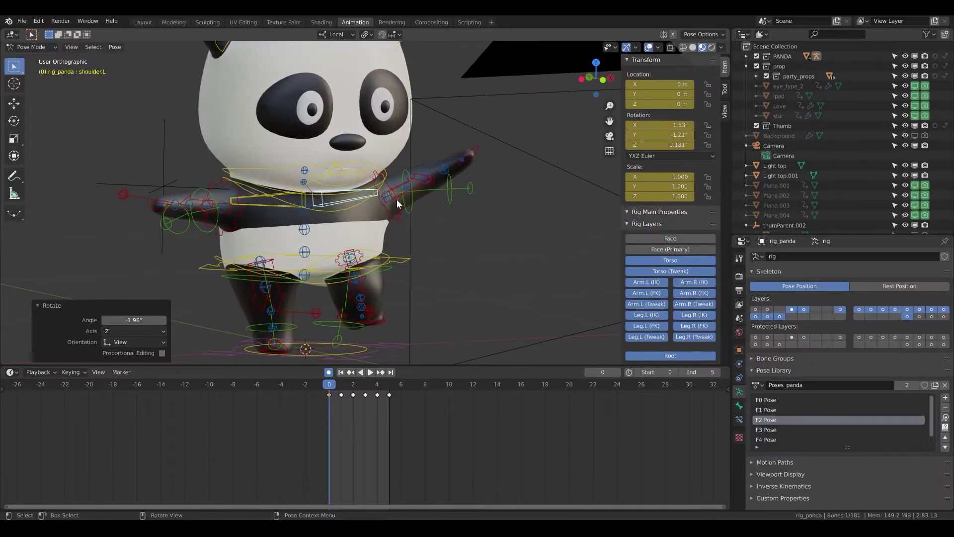
Step: Reposition the left arm's IK pole target up above the raised hand
{"action": "scroll", "coordinate": [398, 200], "scroll_direction": "down", "scroll_amount": 1}
{"action": "middle_click_drag", "start_coordinate": [419, 246], "coordinate": [447, 199]}
{"action": "left_click", "coordinate": [442, 229]}
{"action": "key", "text": "g"}
{"action": "left_click", "coordinate": [444, 205]}
{"action": "key", "text": "g"}
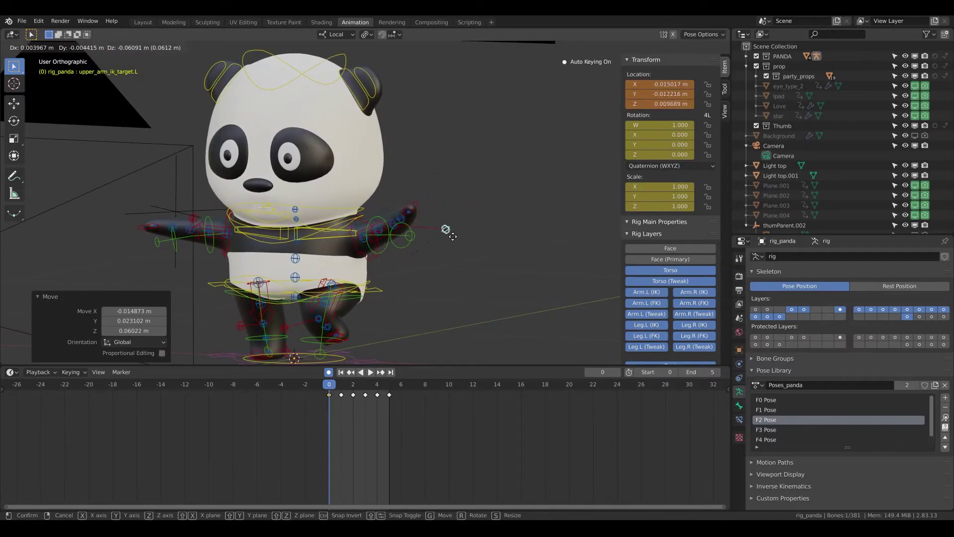
{"action": "left_click", "coordinate": [435, 170]}
Step: Rotate the left ear control around its local X axis
{"action": "scroll", "coordinate": [422, 254], "scroll_direction": "up", "scroll_amount": 2}
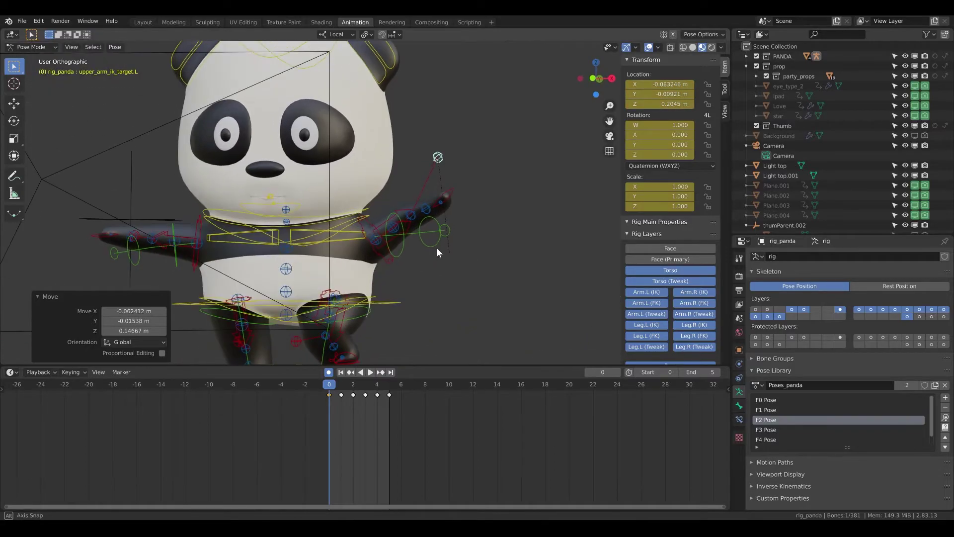
{"action": "middle_click_drag", "start_coordinate": [437, 249], "coordinate": [436, 246]}
{"action": "middle_click_drag", "start_coordinate": [407, 178], "coordinate": [379, 238], "text": "shift"}
{"action": "middle_click_drag", "start_coordinate": [390, 163], "coordinate": [316, 136]}
{"action": "left_click", "coordinate": [322, 126]}
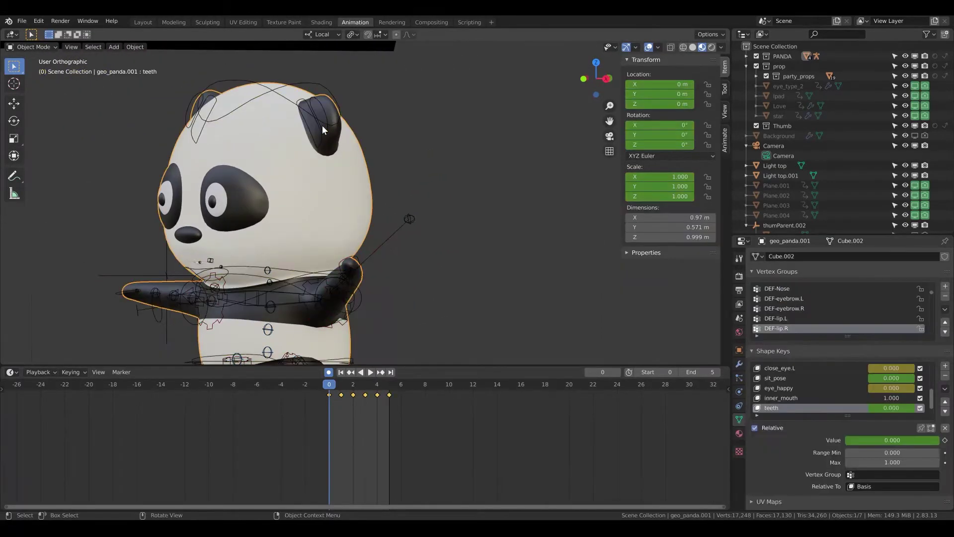
{"action": "left_click", "coordinate": [323, 111]}
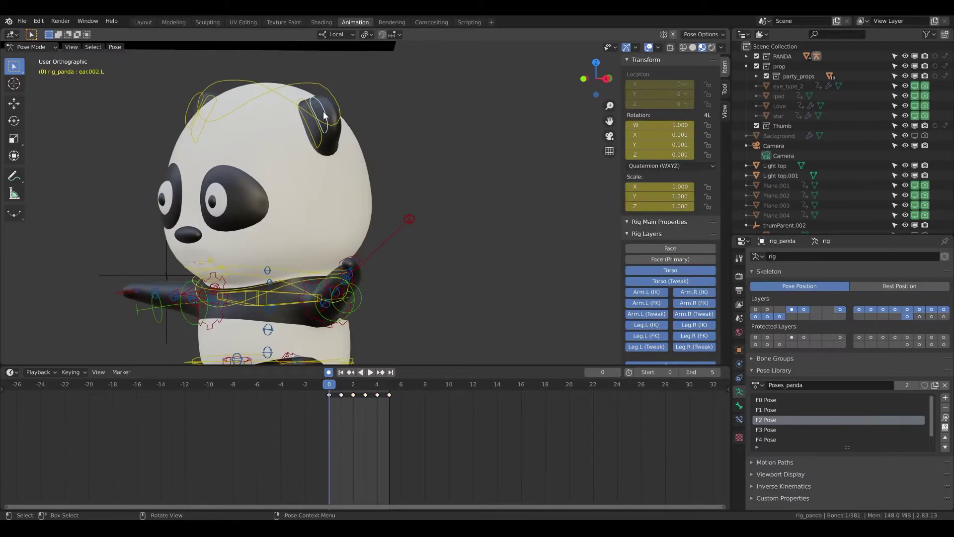
{"action": "key", "text": "r"}
{"action": "right_click", "coordinate": [329, 118]}
{"action": "key", "text": "r"}
{"action": "key", "text": "x"}
{"action": "key", "text": "x"}
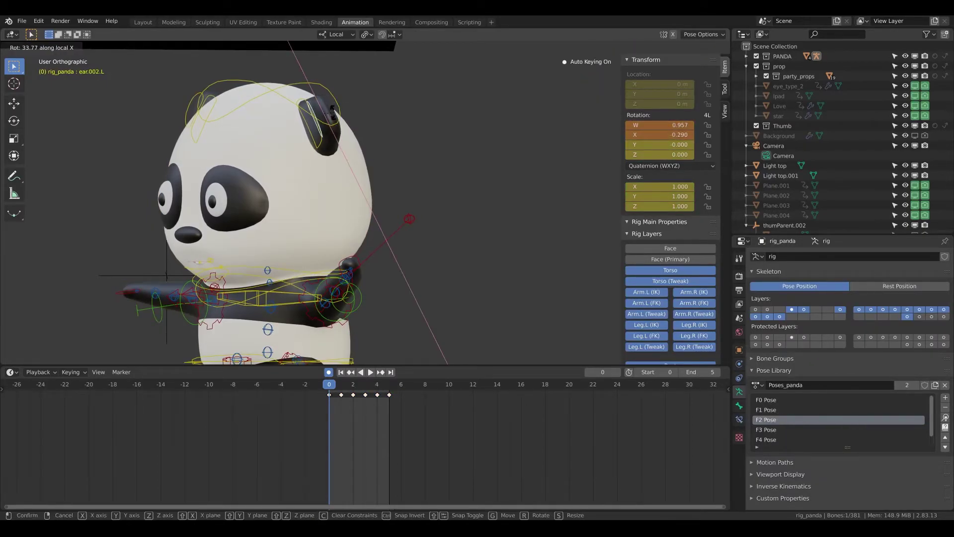
{"action": "left_click", "coordinate": [334, 113]}
Step: Tilt the panda's head by rotating the head control about -2.7° in the view
{"action": "middle_click_drag", "start_coordinate": [325, 138], "coordinate": [375, 133]}
{"action": "left_click", "coordinate": [286, 91]}
{"action": "key", "text": "r"}
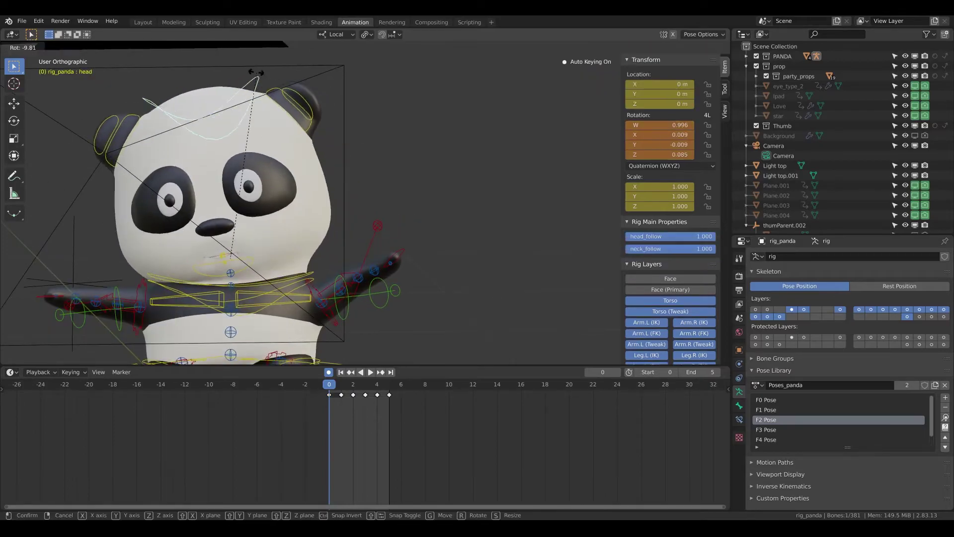
{"action": "left_click", "coordinate": [276, 118]}
Step: Pull the jaw control down to open the panda's mouth
{"action": "middle_click_drag", "start_coordinate": [276, 119], "coordinate": [311, 253]}
{"action": "scroll", "coordinate": [308, 273], "scroll_direction": "up", "scroll_amount": 3}
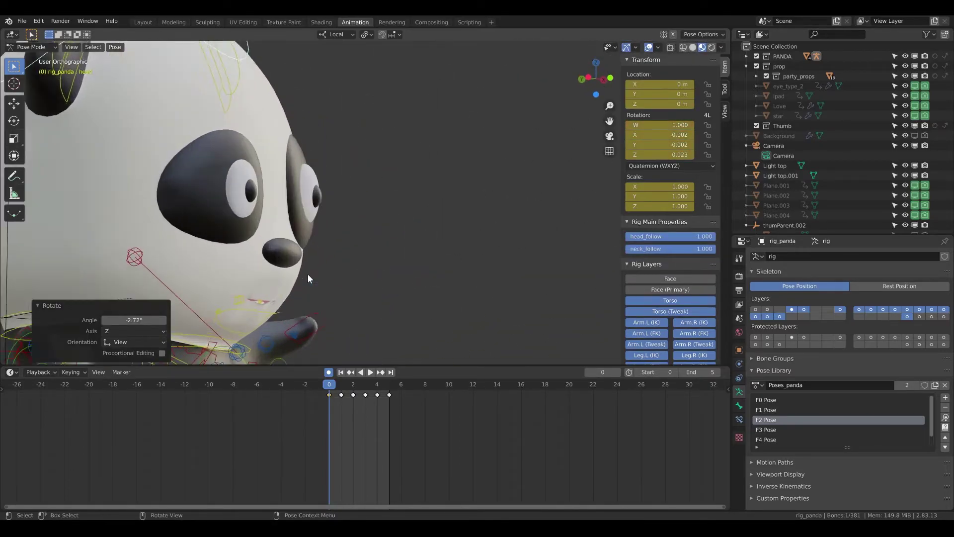
{"action": "middle_click_drag", "start_coordinate": [301, 291], "coordinate": [359, 214], "text": "shift"}
{"action": "left_click", "coordinate": [310, 236]}
{"action": "scroll", "coordinate": [305, 244], "scroll_direction": "up", "scroll_amount": 3}
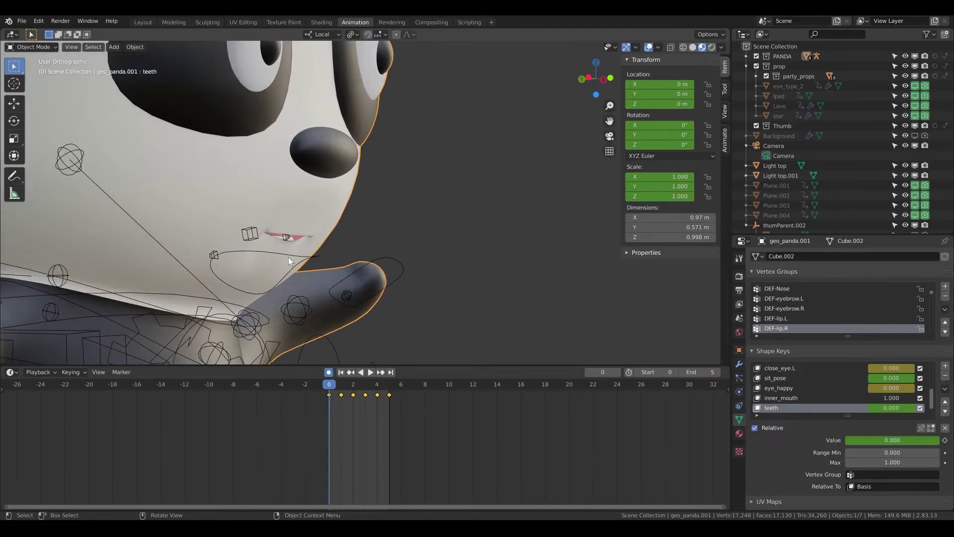
{"action": "left_click", "coordinate": [290, 260]}
{"action": "key", "text": "g"}
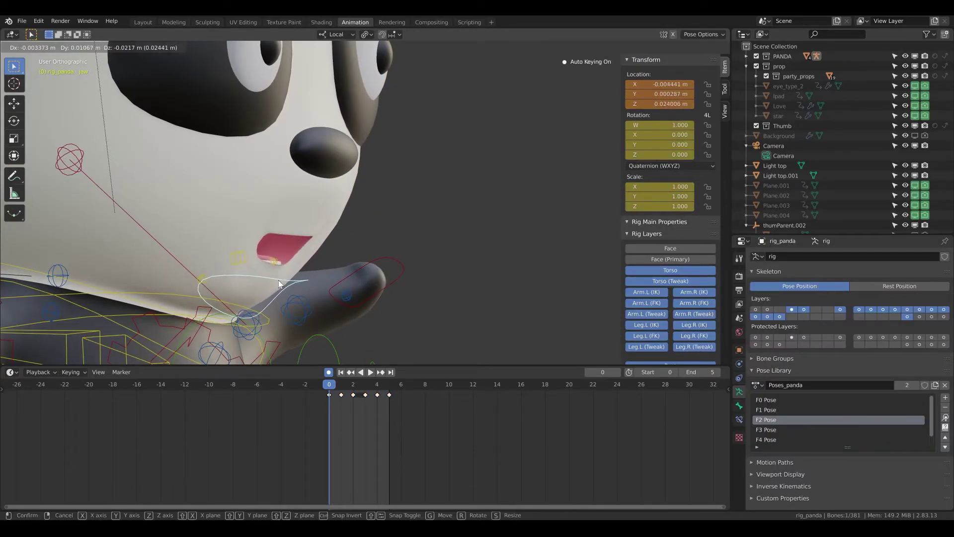
{"action": "left_click", "coordinate": [278, 263]}
Step: Move the tongue control slightly forward and up inside the open mouth
{"action": "left_click", "coordinate": [276, 257]}
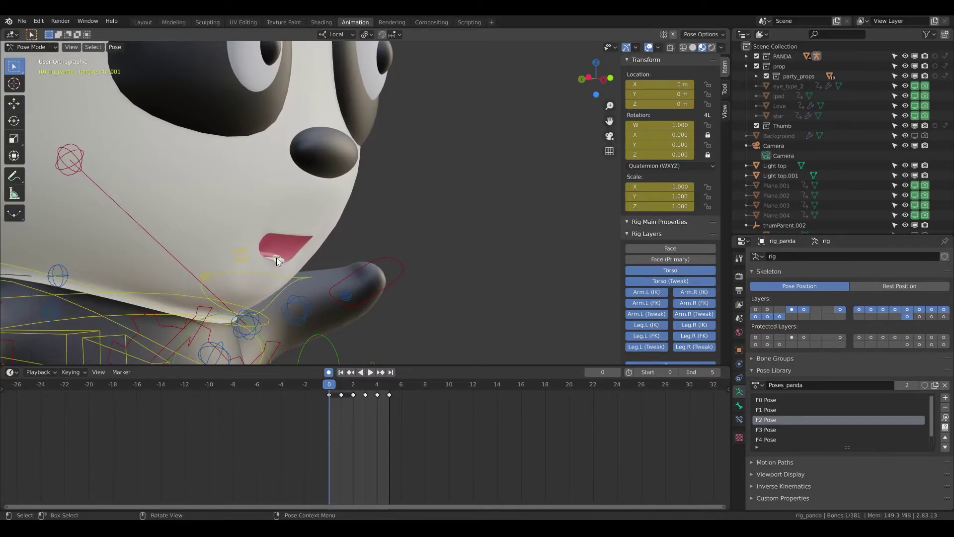
{"action": "key", "text": "g"}
{"action": "left_click", "coordinate": [287, 251]}
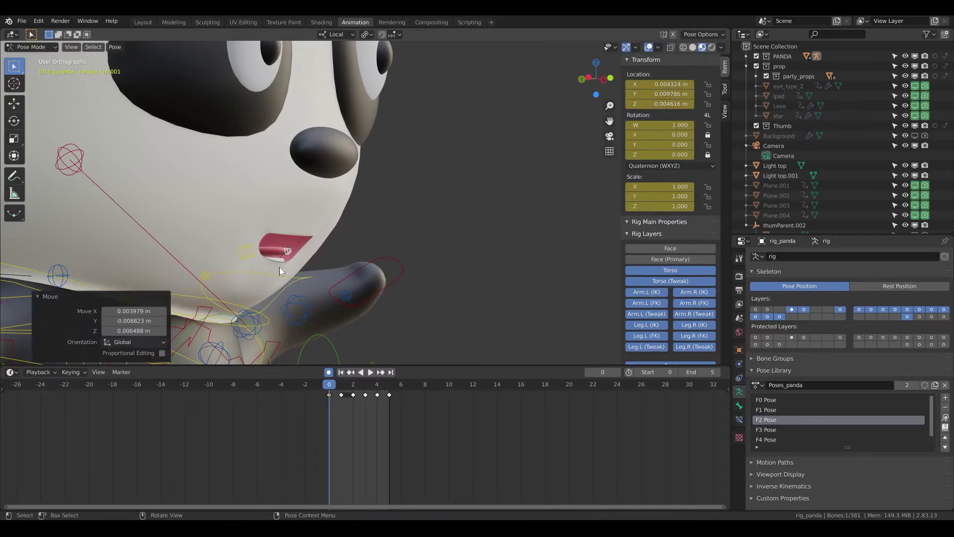
Step: Show the Face and Face (Primary) rig layers so the panda's facial controls can be used
{"action": "left_click", "coordinate": [279, 267]}
{"action": "left_click", "coordinate": [284, 251]}
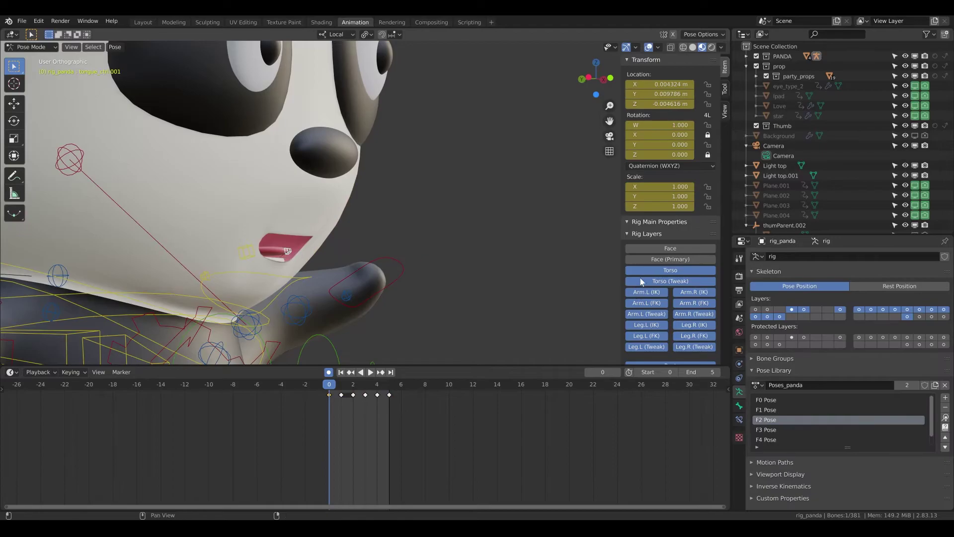
{"action": "left_click", "coordinate": [669, 250]}
{"action": "left_click", "coordinate": [671, 260]}
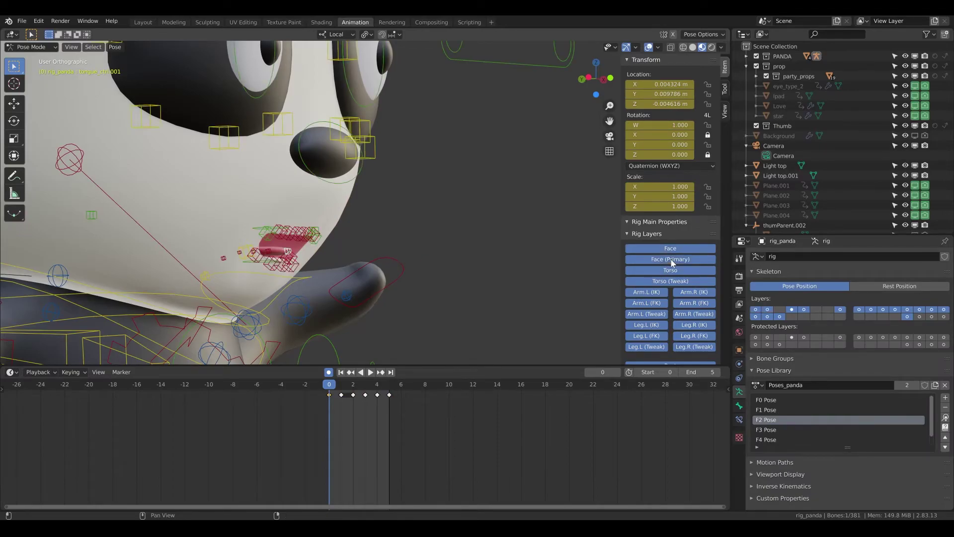
{"action": "left_click", "coordinate": [668, 261]}
{"action": "left_click", "coordinate": [668, 261]}
{"action": "left_click", "coordinate": [667, 260]}
{"action": "left_click", "coordinate": [668, 260]}
{"action": "mouse_move", "coordinate": [263, 255]}
{"action": "middle_mouse_down"}
{"action": "mouse_move", "coordinate": [278, 256]}
{"action": "mouse_move", "coordinate": [266, 257]}
{"action": "middle_mouse_up"}
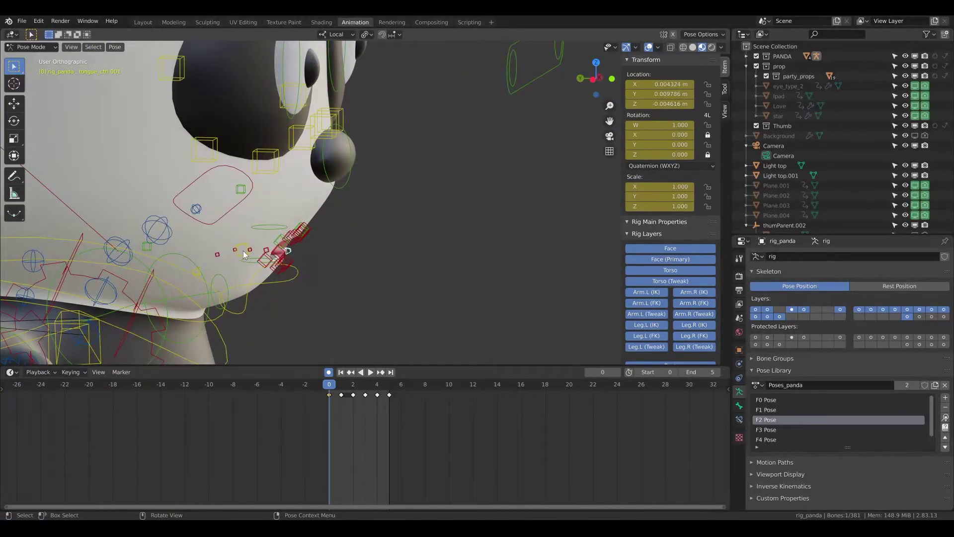
{"action": "left_click", "coordinate": [673, 249]}
{"action": "left_click", "coordinate": [673, 249]}
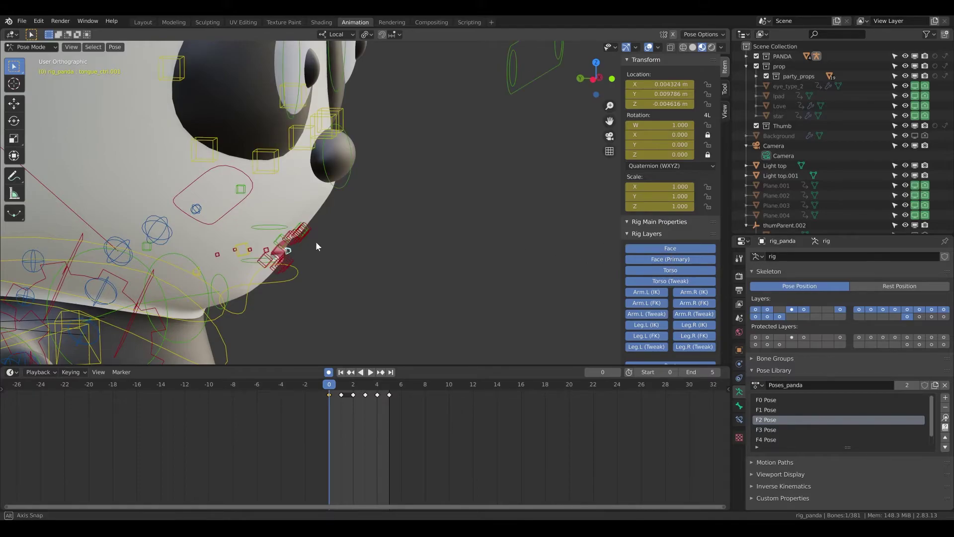
Step: Try moving the upper teeth control slightly down, and well out in front of the panda's mouth
{"action": "middle_click_drag", "start_coordinate": [316, 242], "coordinate": [281, 236]}
{"action": "left_click", "coordinate": [280, 231]}
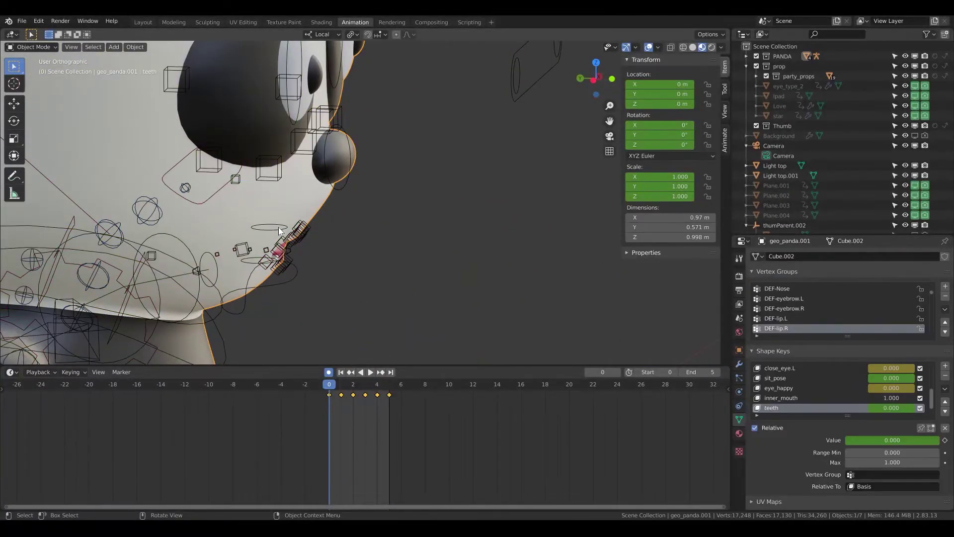
{"action": "left_click", "coordinate": [278, 232]}
{"action": "key", "text": "g"}
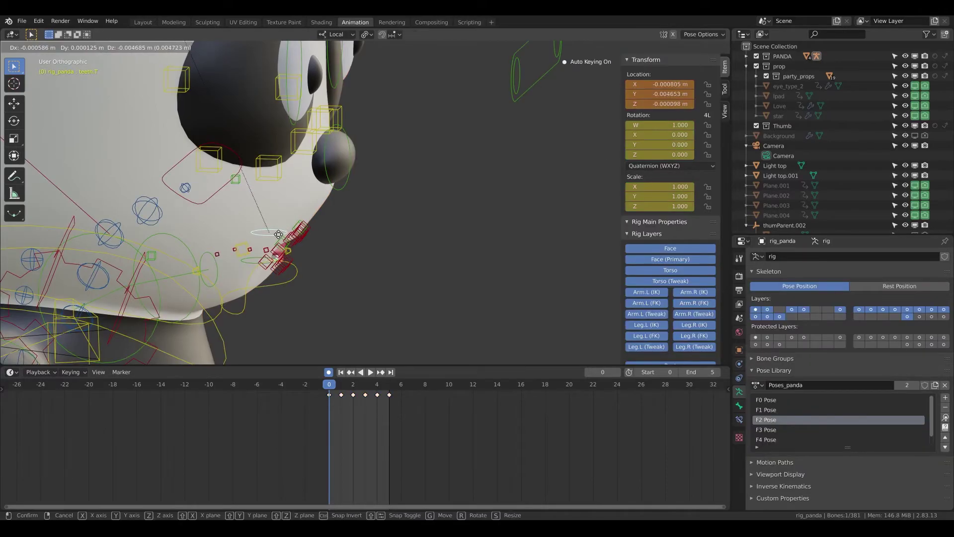
{"action": "left_click", "coordinate": [308, 251]}
{"action": "middle_click_drag", "start_coordinate": [311, 254], "coordinate": [348, 249]}
{"action": "key", "text": "g"}
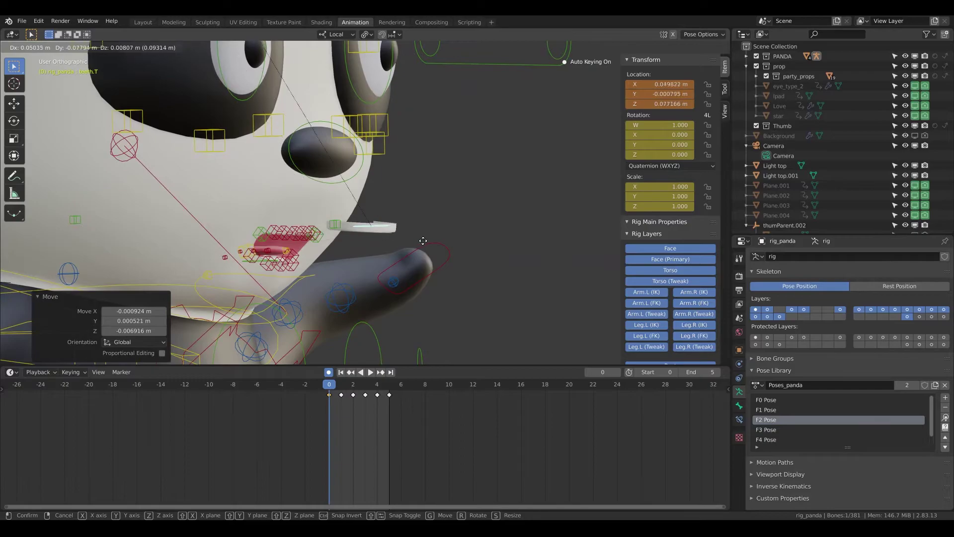
{"action": "left_click", "coordinate": [461, 220]}
Step: Undo both moves of the upper teeth control
{"action": "middle_click_drag", "start_coordinate": [461, 220], "coordinate": [323, 253]}
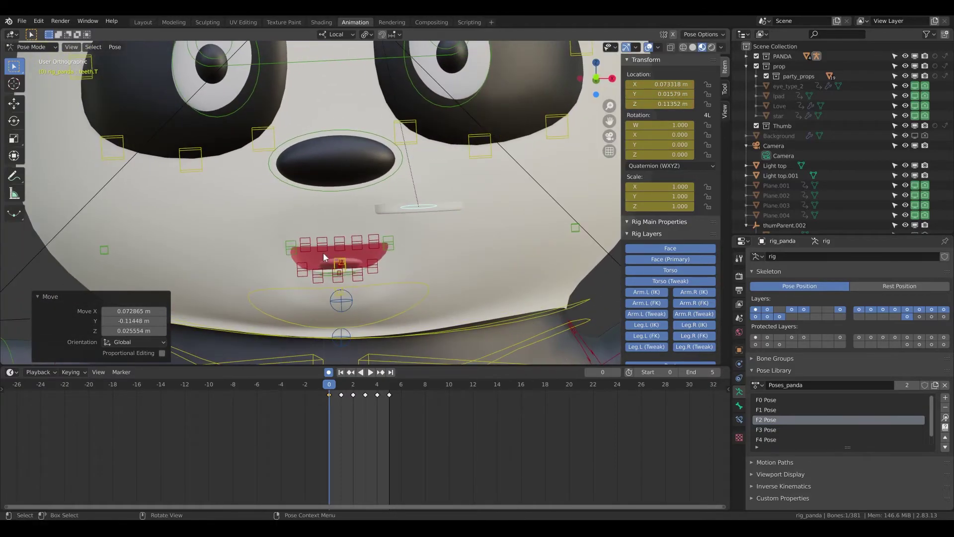
{"action": "key", "text": "ctrl+z"}
{"action": "key", "text": "ctrl+z"}
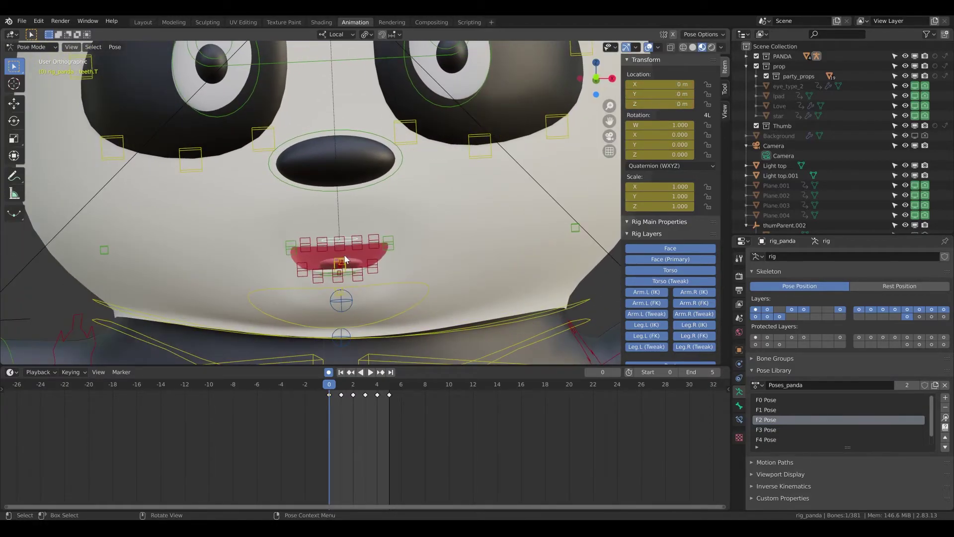
Step: Try scaling the panda's nose control down to about 0.53
{"action": "scroll", "coordinate": [364, 177], "scroll_direction": "down", "scroll_amount": 3}
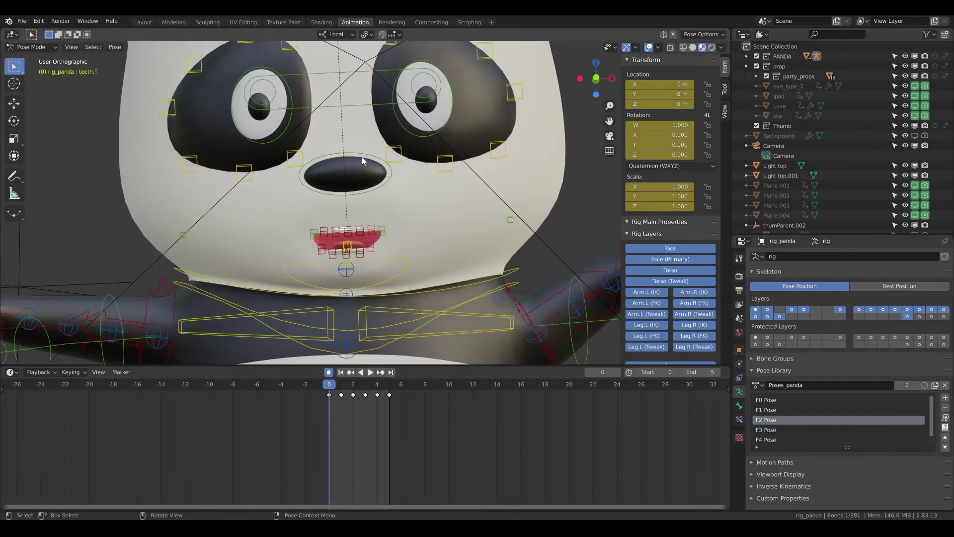
{"action": "left_click", "coordinate": [362, 158]}
{"action": "left_click", "coordinate": [364, 155]}
{"action": "key", "text": "s"}
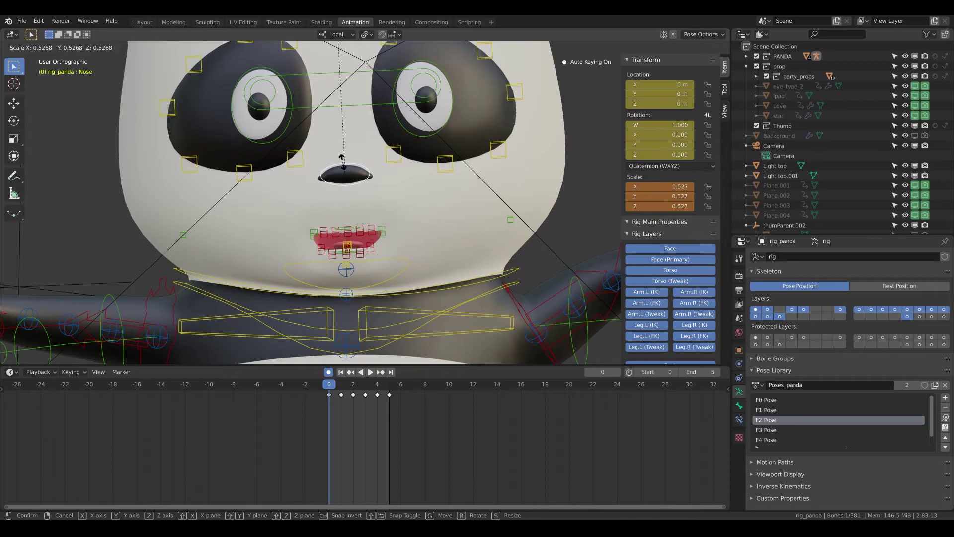
{"action": "key", "text": "Escape"}
Step: Turn off Auto Keying, and step one frame forward and back to frame 0
{"action": "middle_click_drag", "start_coordinate": [397, 178], "coordinate": [348, 323]}
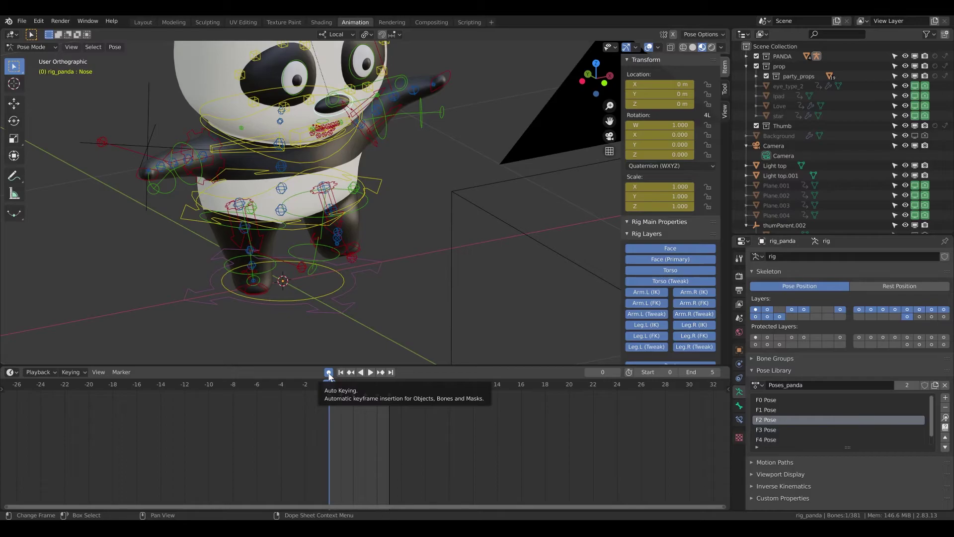
{"action": "left_click", "coordinate": [329, 372]}
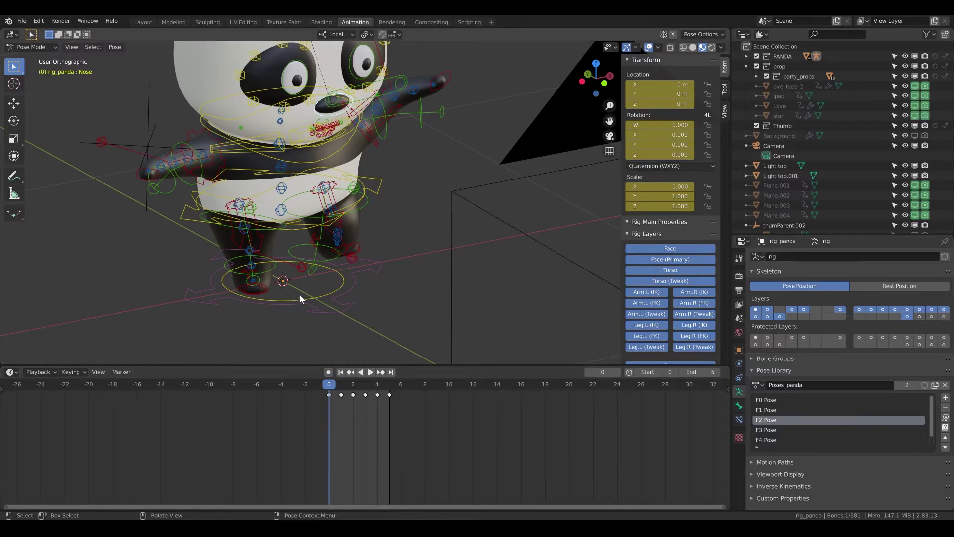
{"action": "middle_click_drag", "start_coordinate": [369, 188], "coordinate": [359, 156]}
{"action": "middle_click_drag", "start_coordinate": [372, 246], "coordinate": [371, 264]}
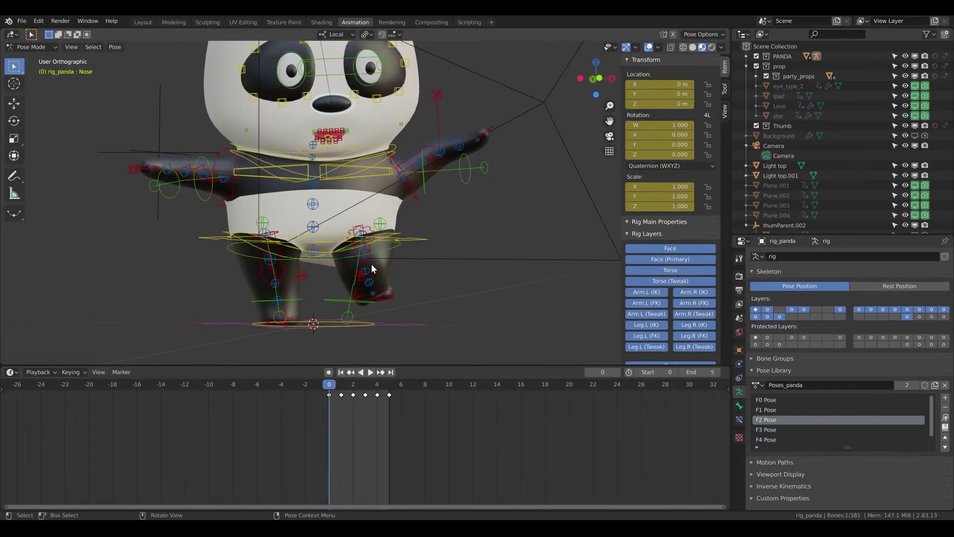
{"action": "key", "text": "Right"}
{"action": "key", "text": "Left"}
Step: Select all of the panda's rig controls and examine the Rig Main Properties settings for the arms and legs
{"action": "scroll", "coordinate": [309, 153], "scroll_direction": "down", "scroll_amount": 2}
{"action": "left_click_drag", "start_coordinate": [193, 50], "coordinate": [507, 343]}
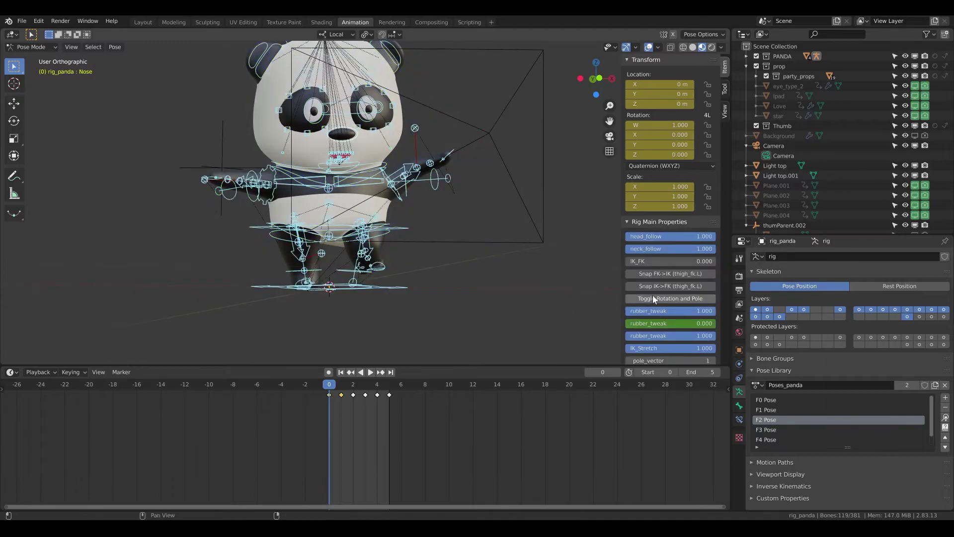
{"action": "scroll", "coordinate": [665, 295], "scroll_direction": "down", "scroll_amount": 5}
{"action": "scroll", "coordinate": [666, 295], "scroll_direction": "down", "scroll_amount": 9}
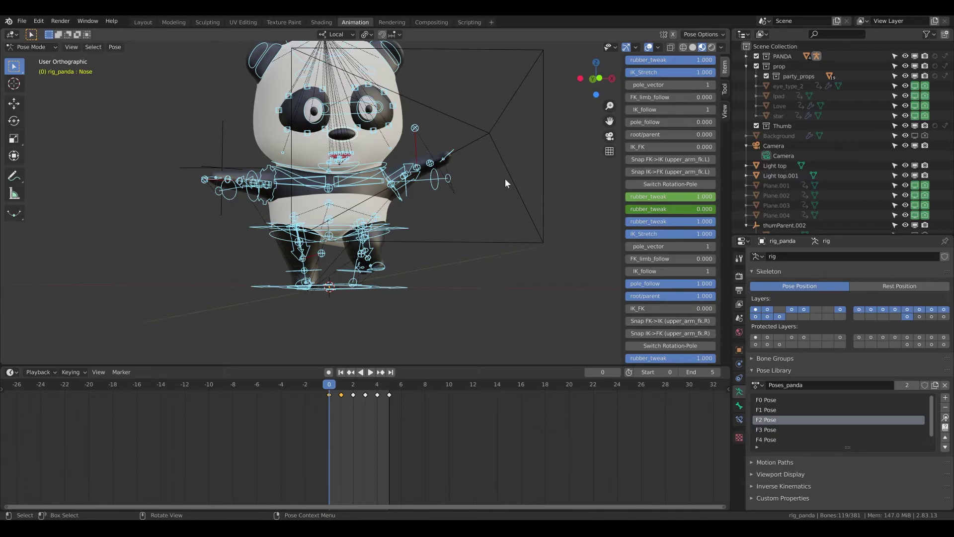
{"action": "scroll", "coordinate": [684, 229], "scroll_direction": "down", "scroll_amount": 12}
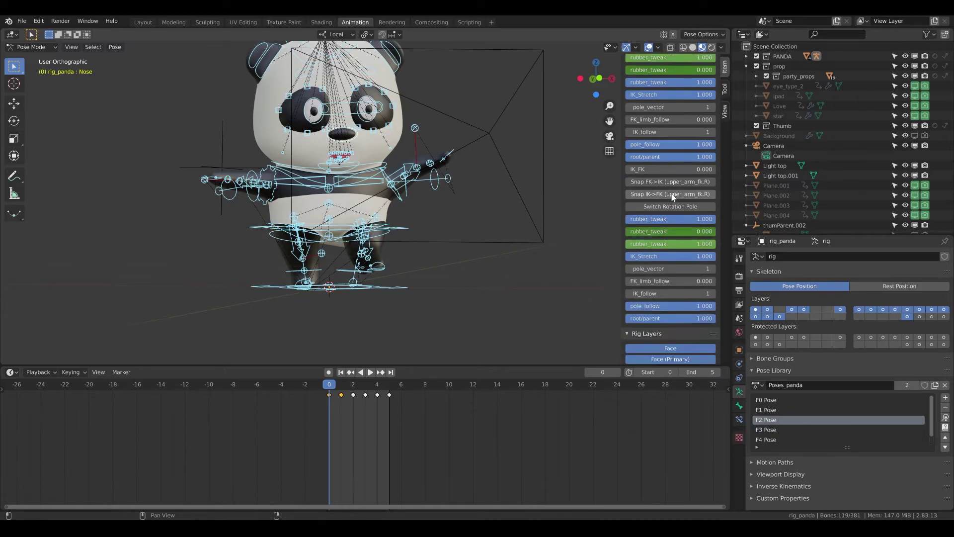
{"action": "scroll", "coordinate": [683, 234], "scroll_direction": "up", "scroll_amount": 20}
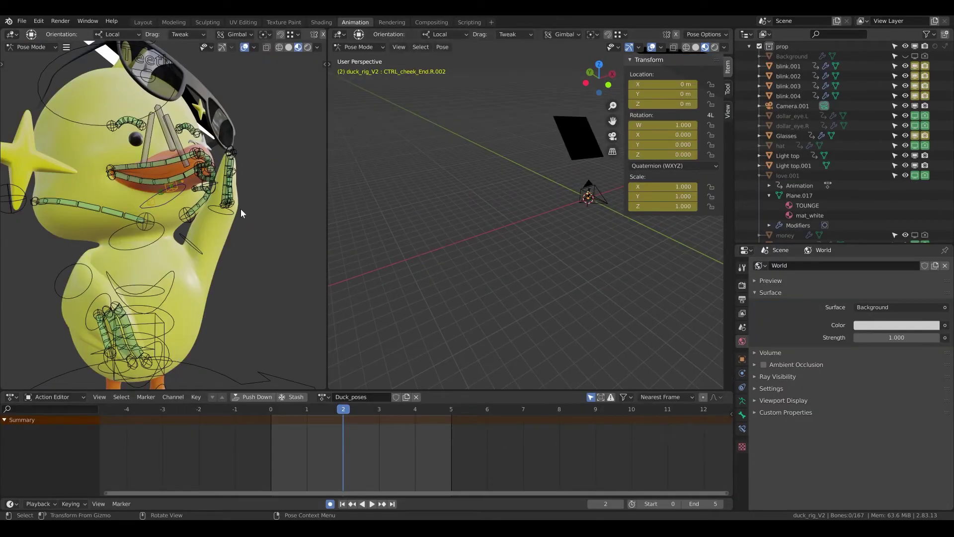
Step: In the duck file, reposition the start and end controls of the left hand's first finger
{"action": "middle_click_drag", "start_coordinate": [241, 208], "coordinate": [229, 115]}
{"action": "left_click", "coordinate": [225, 139]}
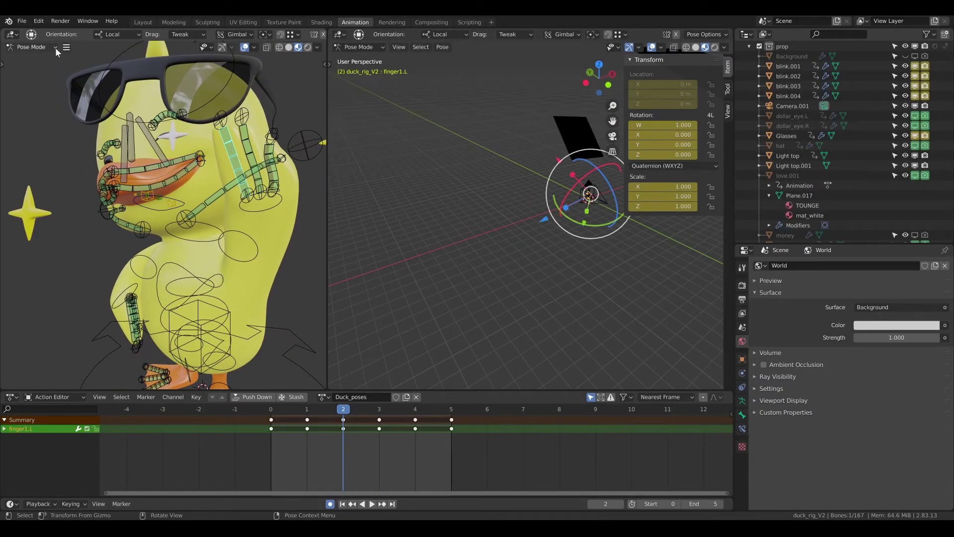
{"action": "left_click", "coordinate": [224, 122]}
{"action": "key", "text": "g"}
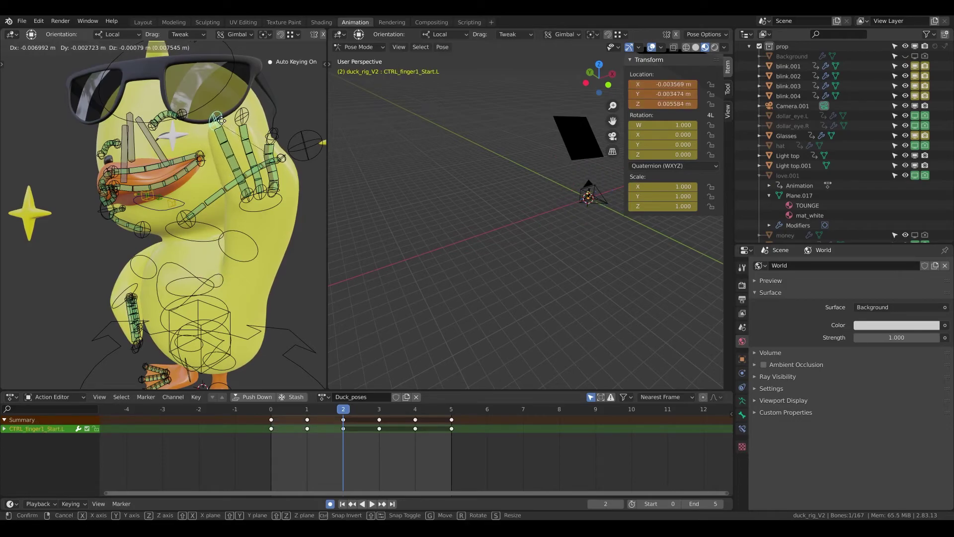
{"action": "left_click", "coordinate": [258, 210]}
{"action": "left_click", "coordinate": [250, 197]}
{"action": "key", "text": "g"}
{"action": "left_click", "coordinate": [248, 197]}
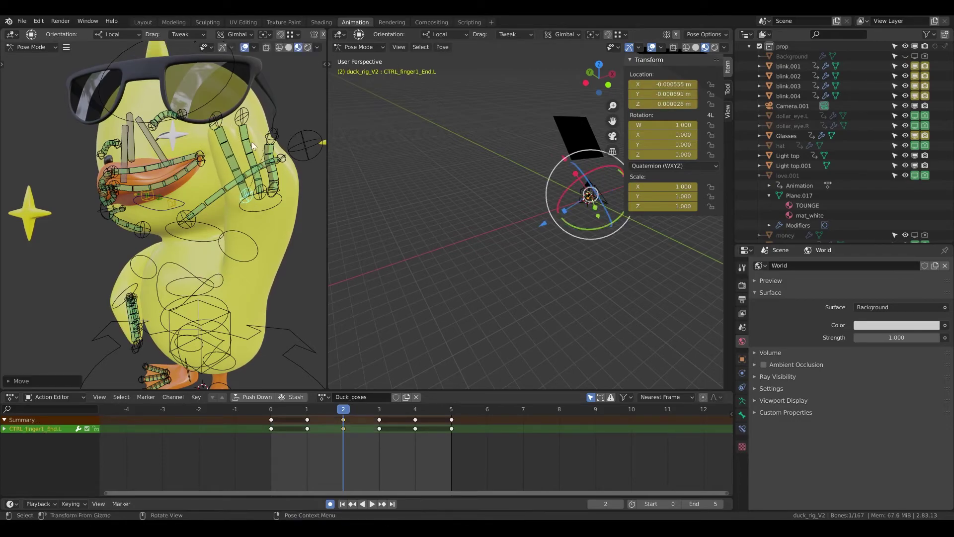
Step: Move the start control of the second finger on the duck's left hand
{"action": "left_click", "coordinate": [247, 113]}
{"action": "key", "text": "g"}
{"action": "left_click", "coordinate": [247, 117]}
{"action": "scroll", "coordinate": [228, 168], "scroll_direction": "down", "scroll_amount": 3}
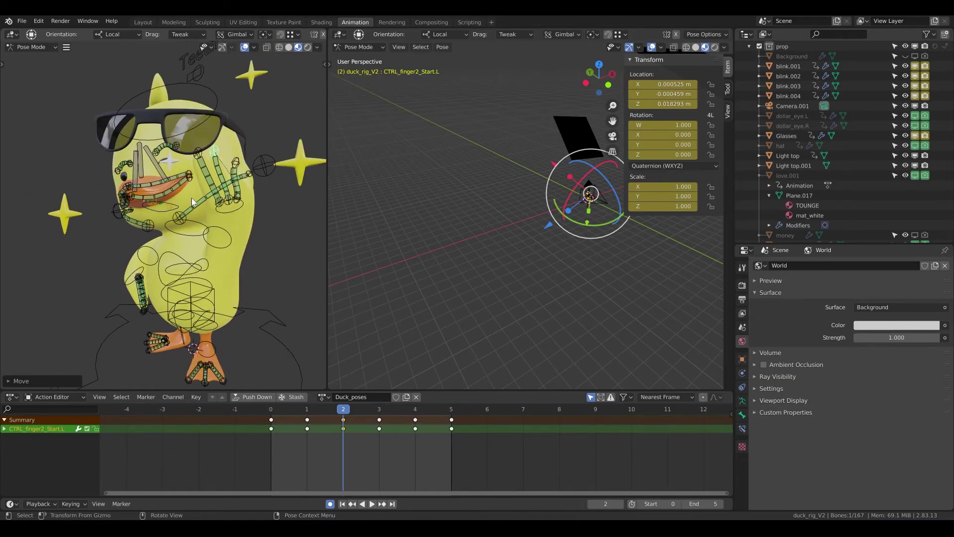
Step: Rotate the Bone.L control on the duck's raised arm by a small angle
{"action": "scroll", "coordinate": [228, 169], "scroll_direction": "up", "scroll_amount": 2}
{"action": "middle_click_drag", "start_coordinate": [218, 184], "coordinate": [233, 199]}
{"action": "middle_click_drag", "start_coordinate": [157, 258], "coordinate": [171, 218]}
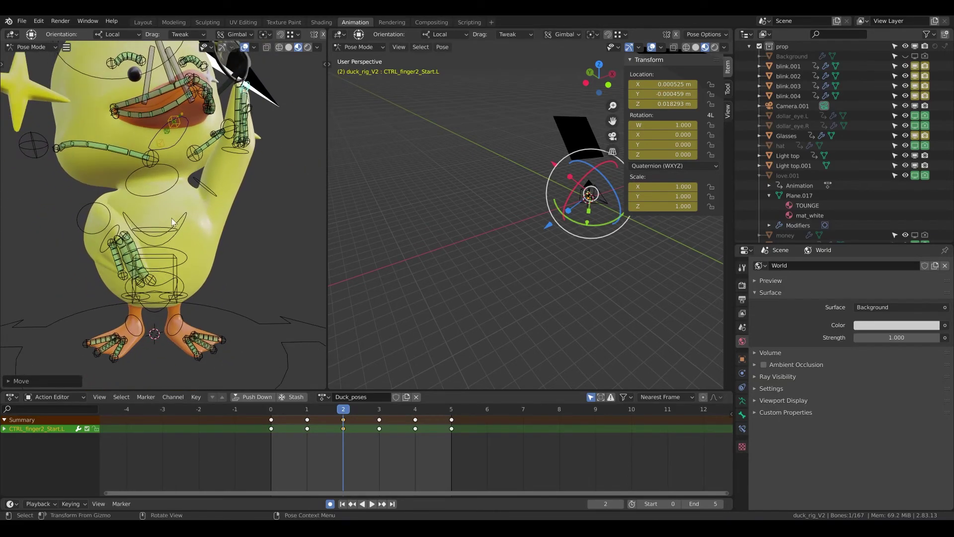
{"action": "left_click", "coordinate": [213, 190]}
{"action": "left_click", "coordinate": [212, 189]}
{"action": "key", "text": "r"}
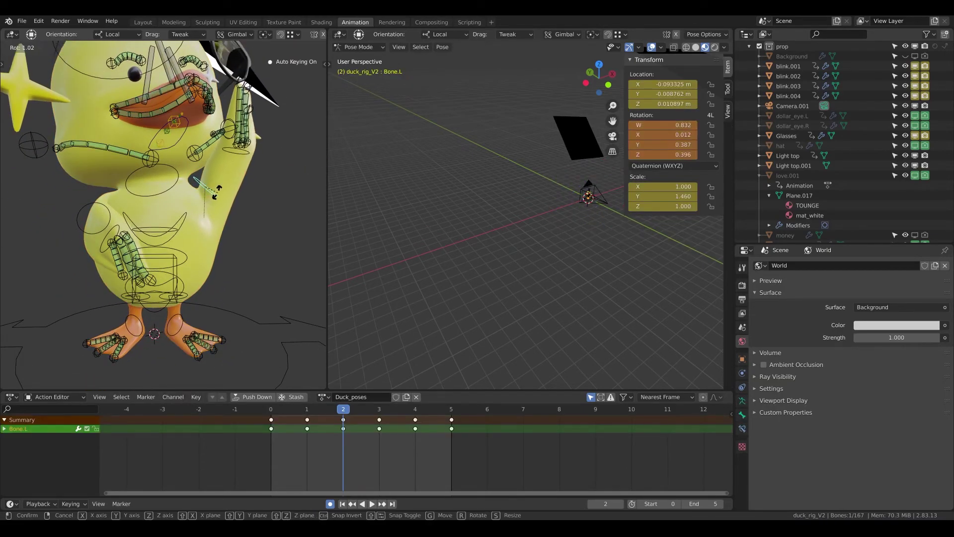
{"action": "left_click", "coordinate": [213, 189]}
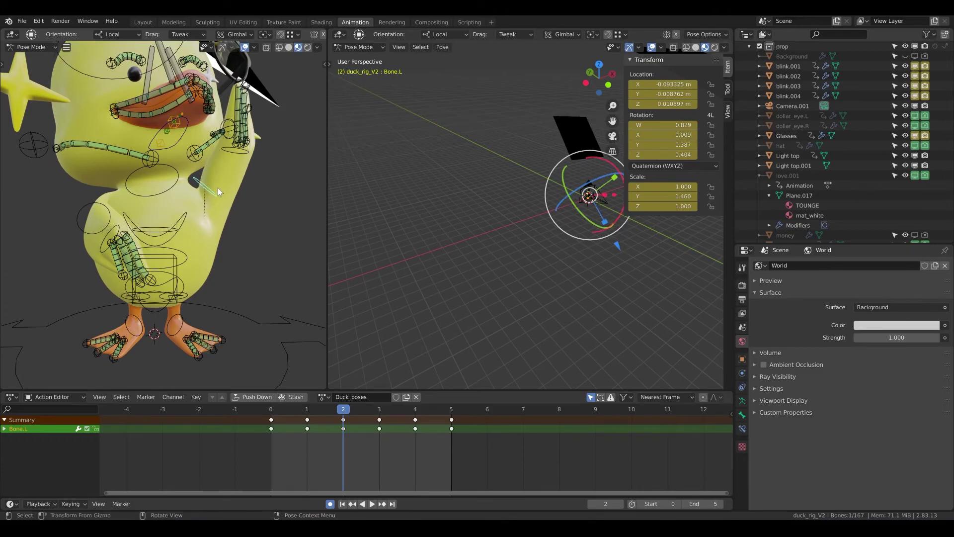
Step: Switch to the Blender window with the dog rig and move its left forearm FK control about 0.107 m along global X
{"action": "mouse_move", "coordinate": [304, 527]}
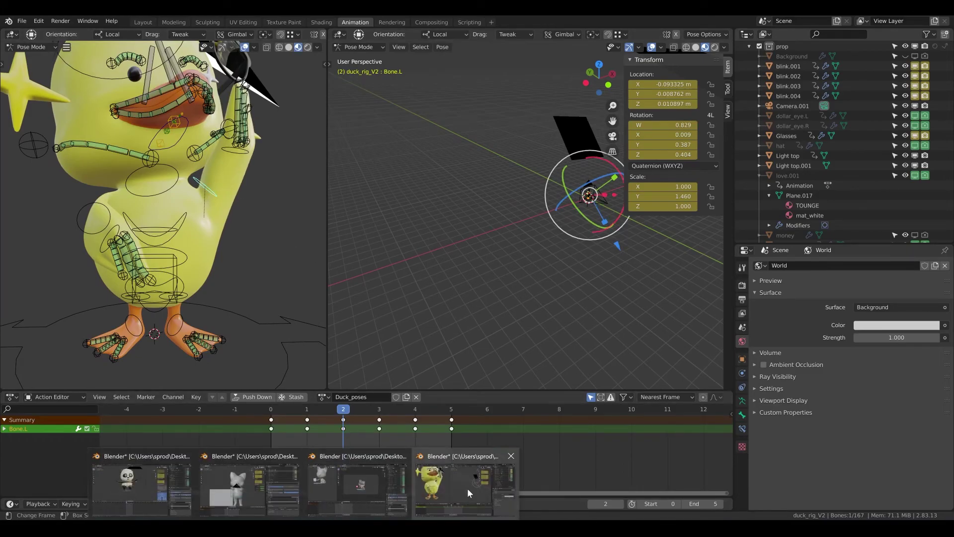
{"action": "left_click", "coordinate": [287, 482]}
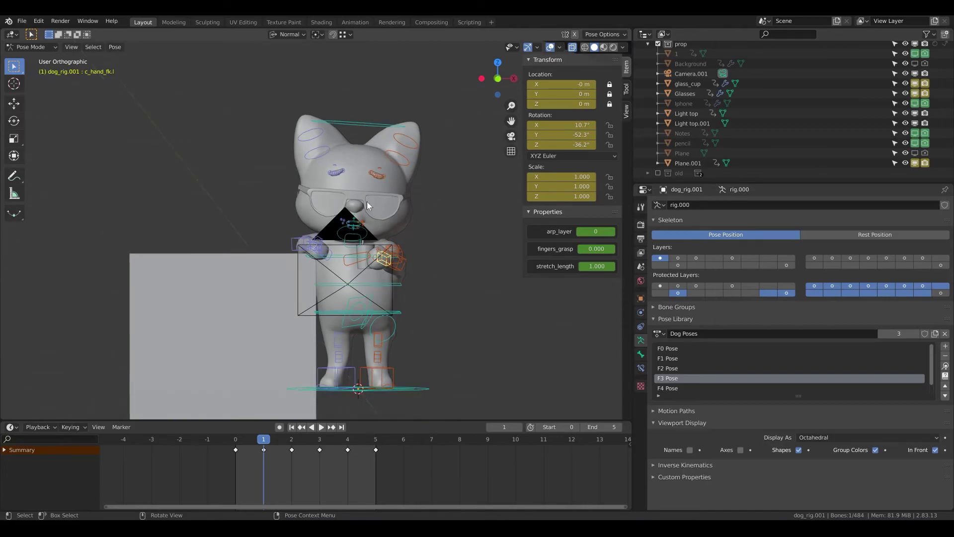
{"action": "scroll", "coordinate": [340, 156], "scroll_direction": "up", "scroll_amount": 2}
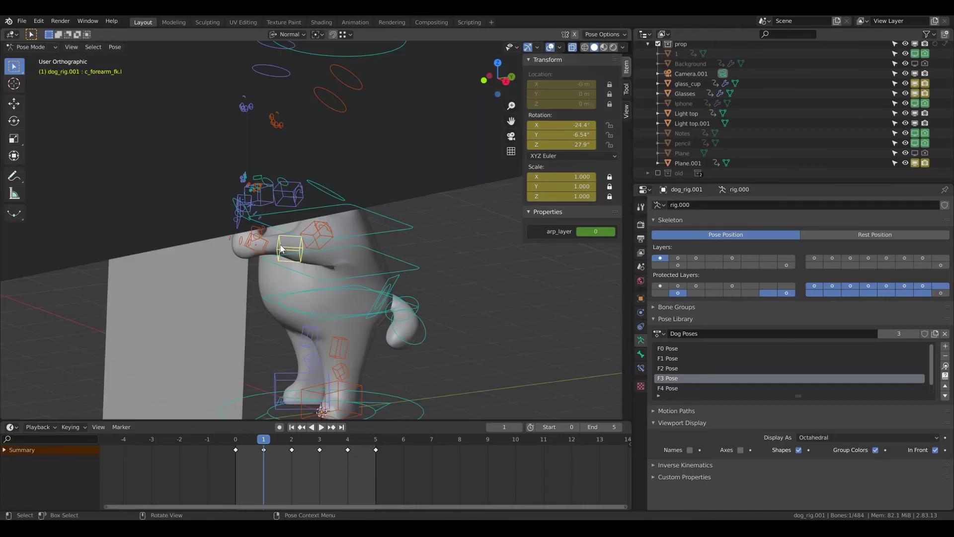
{"action": "key", "text": "r"}
{"action": "left_click", "coordinate": [298, 240]}
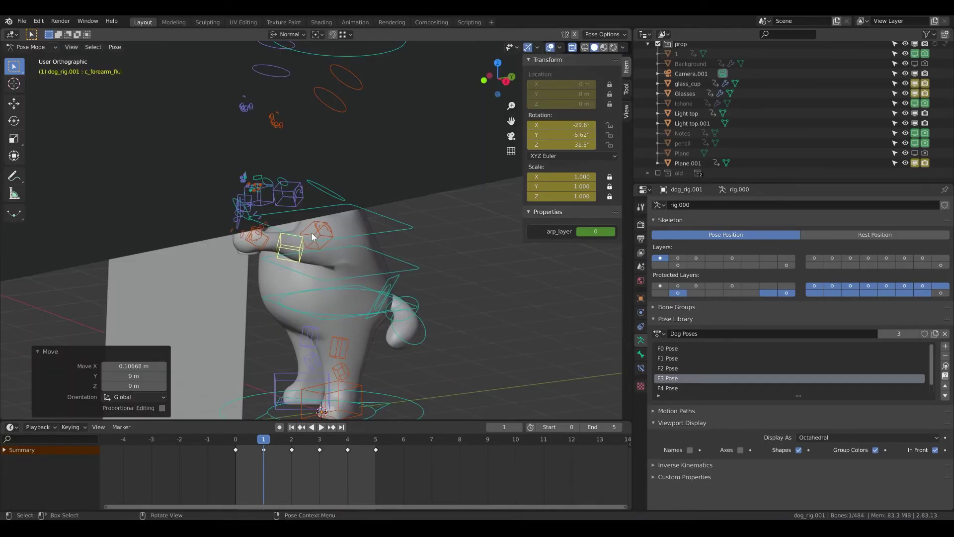
Step: Move the dog's left upper-arm FK control about -0.046 m along global X
{"action": "left_click", "coordinate": [313, 232]}
{"action": "key", "text": "r"}
{"action": "key", "text": "g"}
{"action": "left_click", "coordinate": [318, 233]}
Step: Move the dog's right shoulder control about 0.016 m in X, -0.013 m in Y and 0.004 m in Z
{"action": "middle_click_drag", "start_coordinate": [318, 234], "coordinate": [281, 240]}
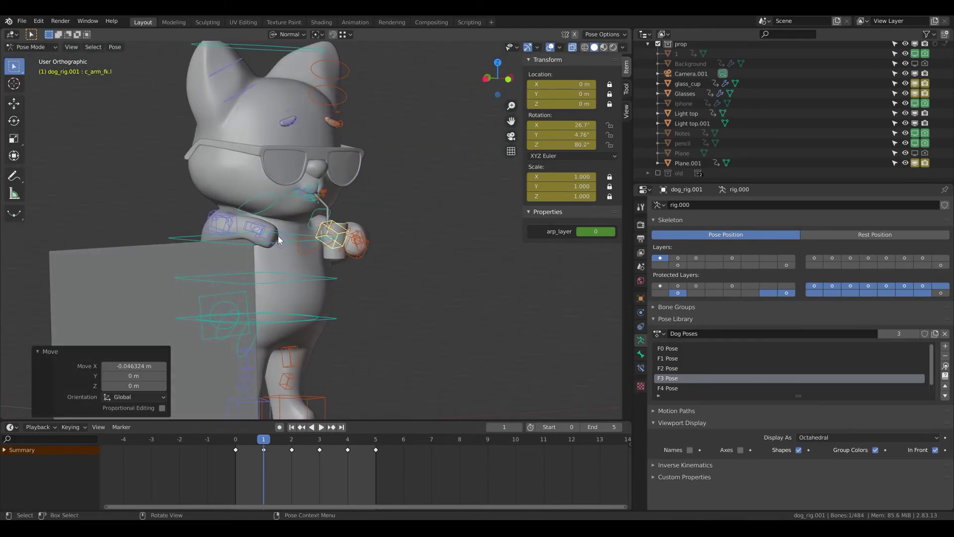
{"action": "left_click", "coordinate": [281, 235]}
{"action": "left_click", "coordinate": [282, 235]}
{"action": "key", "text": "g"}
{"action": "left_click", "coordinate": [287, 236]}
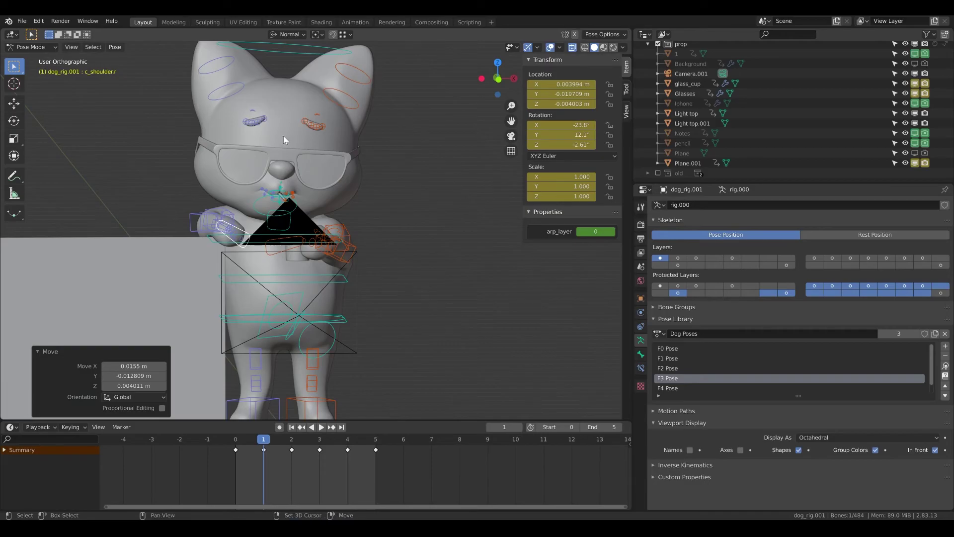
Step: Switch to the Blender window with the cat rig and raise its right hand IK control about 0.019 m in Z
{"action": "mouse_move", "coordinate": [304, 528]}
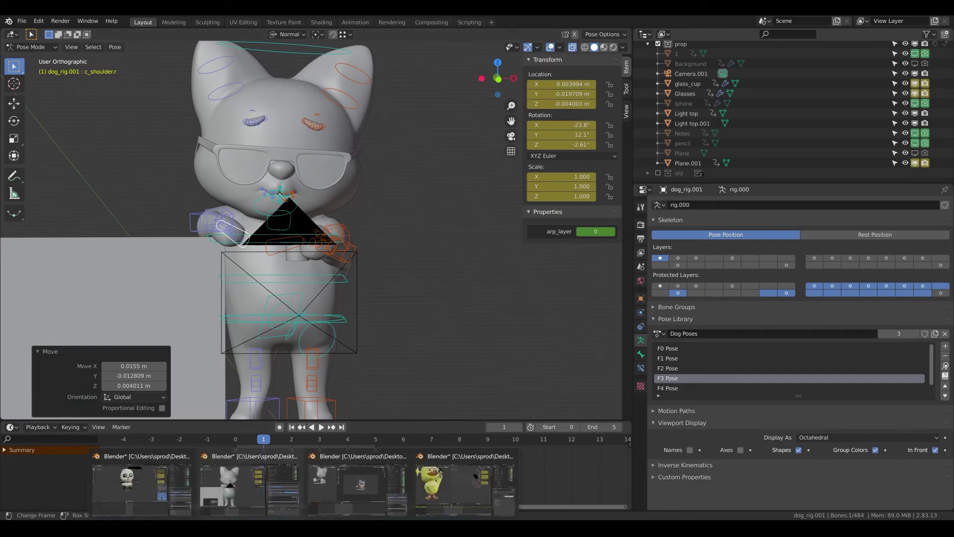
{"action": "left_click", "coordinate": [357, 485]}
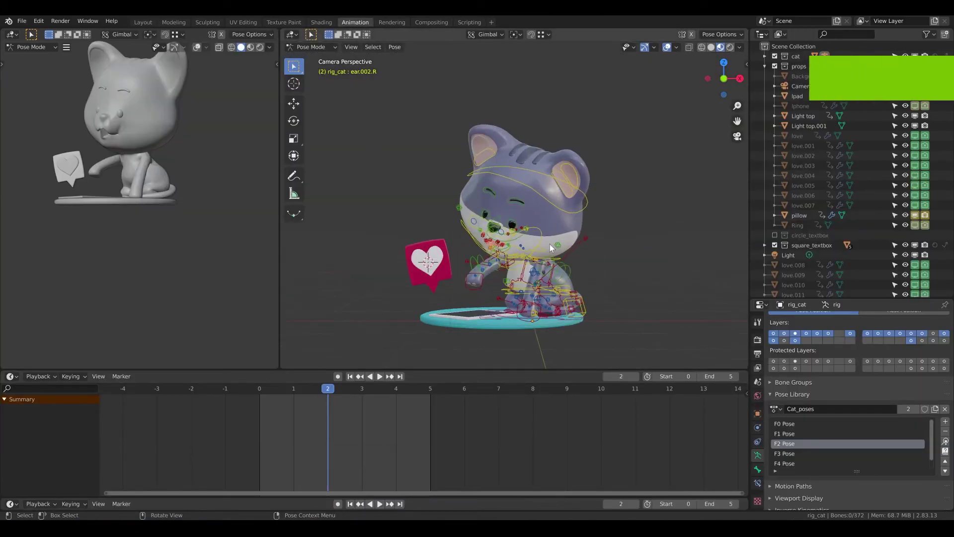
{"action": "scroll", "coordinate": [534, 259], "scroll_direction": "up", "scroll_amount": 4}
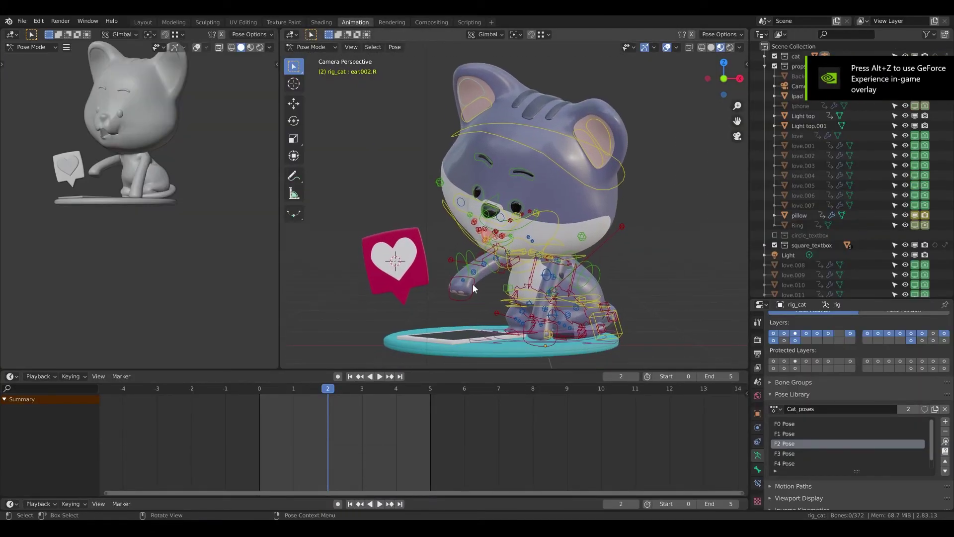
{"action": "left_click", "coordinate": [473, 284]}
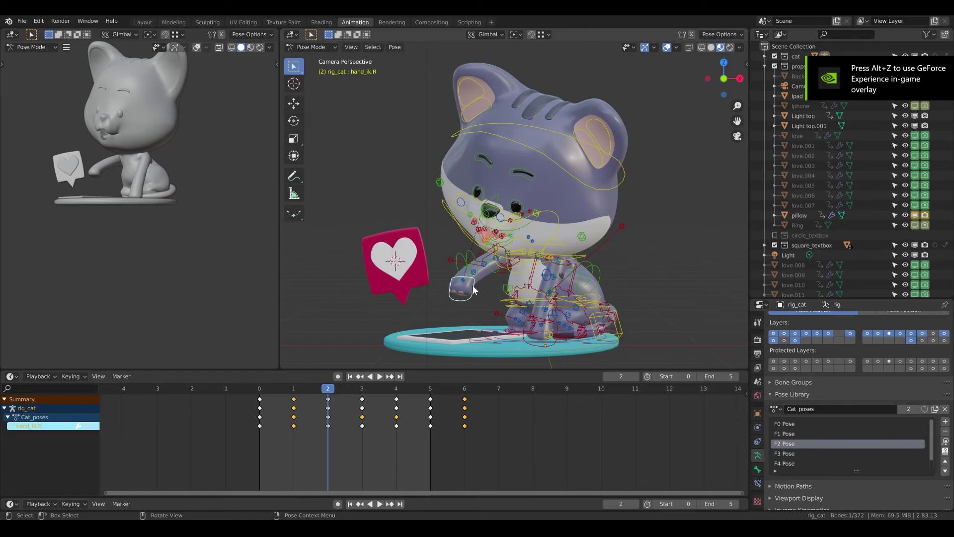
{"action": "key", "text": "g"}
{"action": "left_click", "coordinate": [470, 291]}
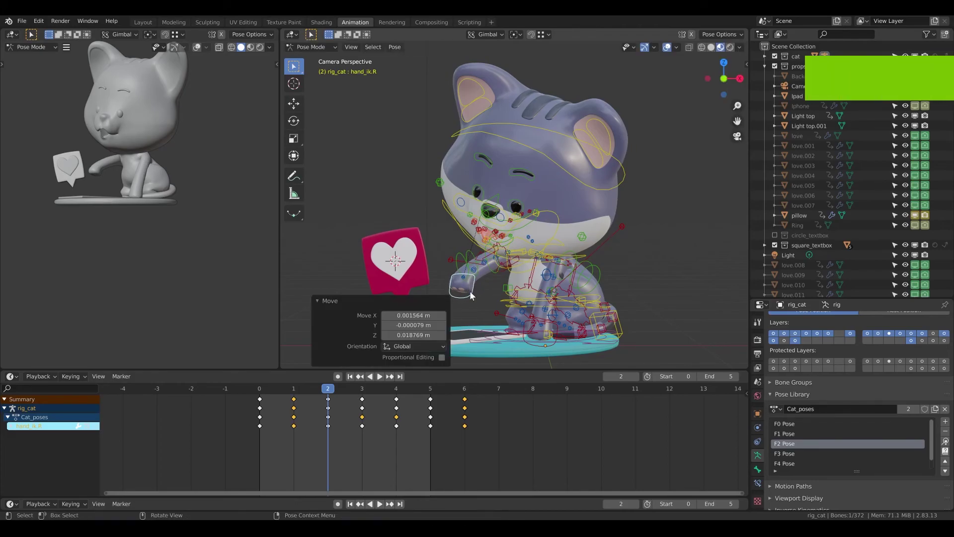